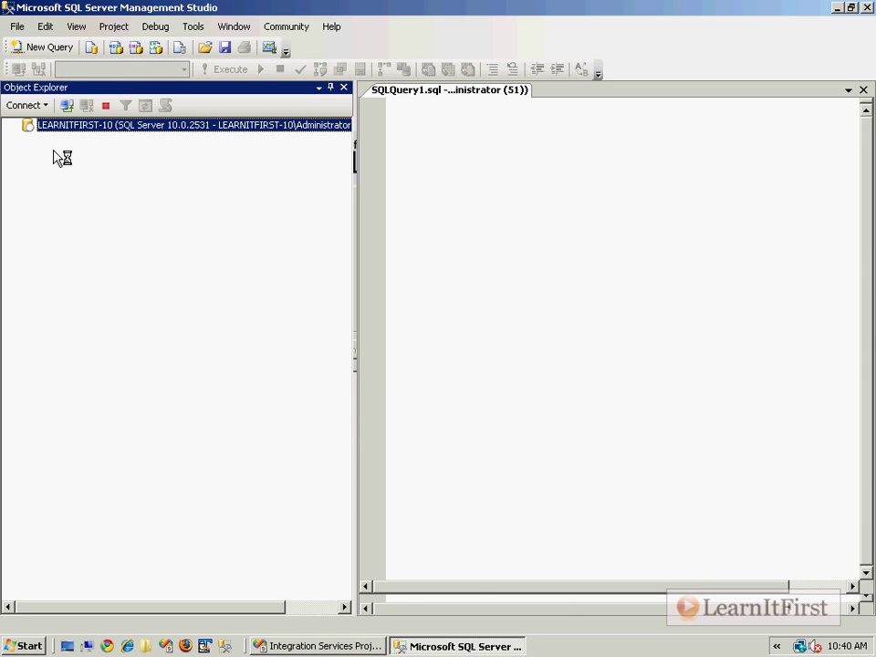
Expand the server's Databases folder in Object Explorer and select the AdventureWorksDW2008 database.
left_click(28, 139)
left_click(75, 196)
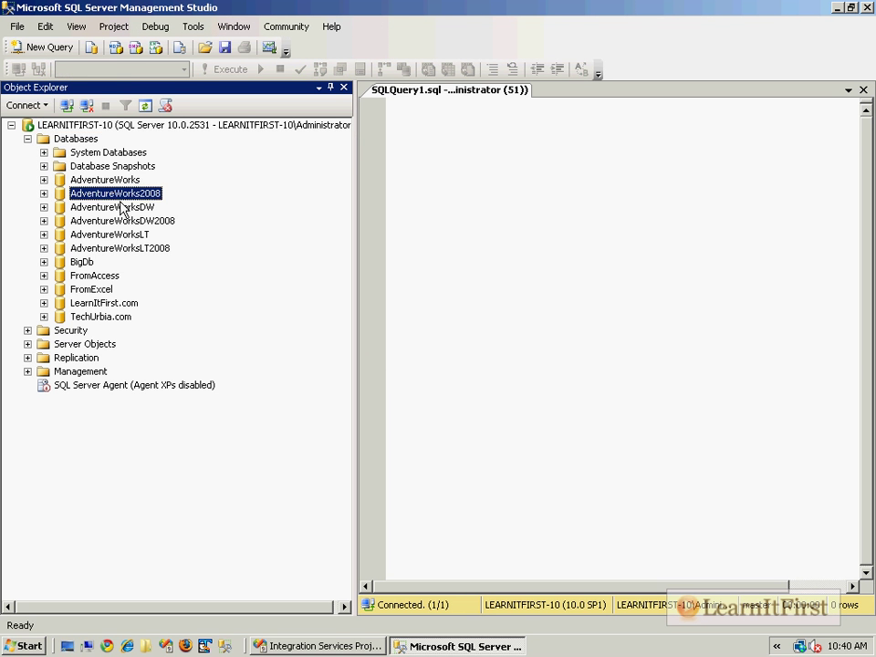
key("Down")
key("Down")
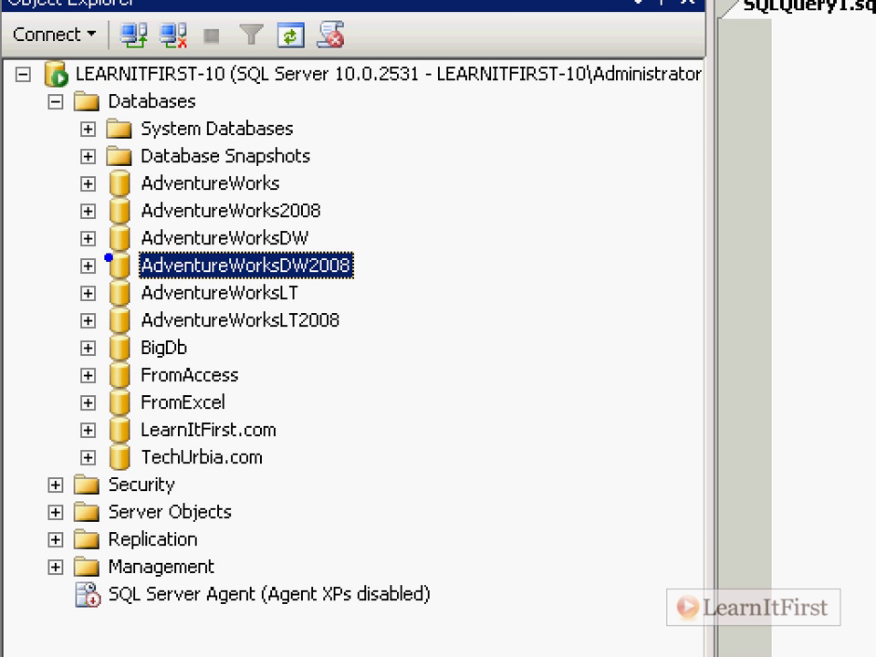
mouse_move(64, 239)
left_mouse_down()
mouse_move(50, 242)
mouse_move(438, 248)
left_mouse_up()
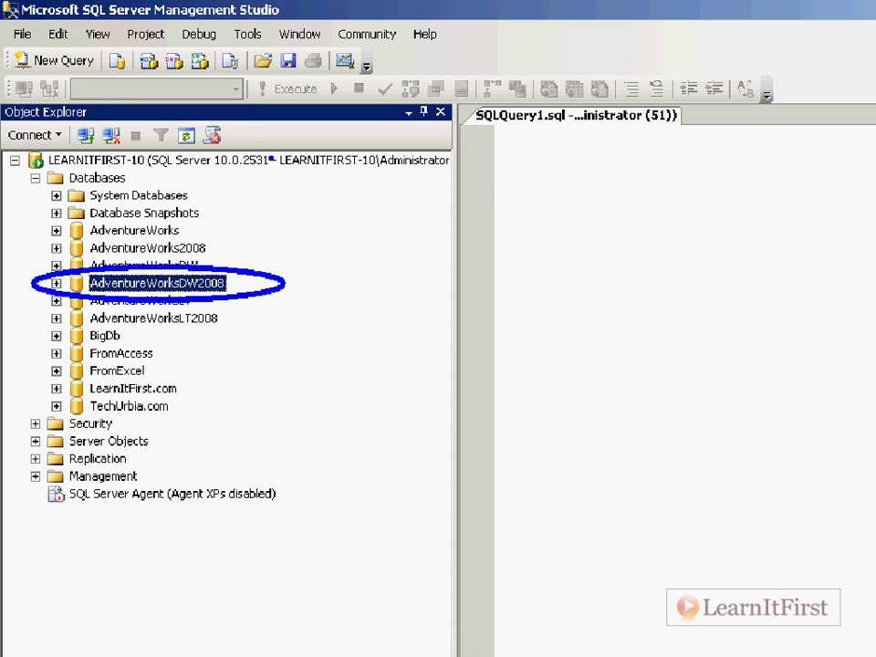
left_click(770, 160)
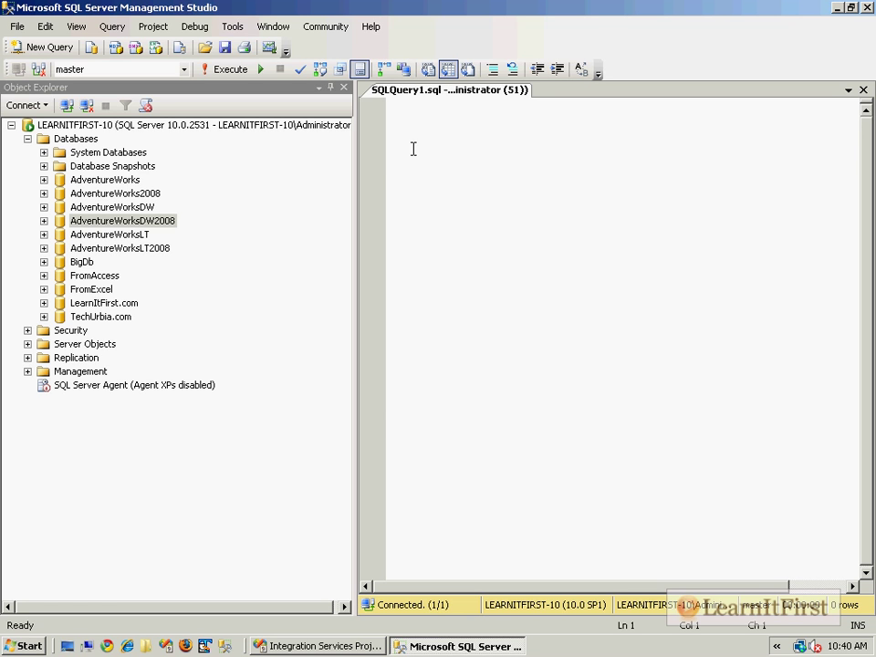
left_click(26, 646)
left_click(123, 583)
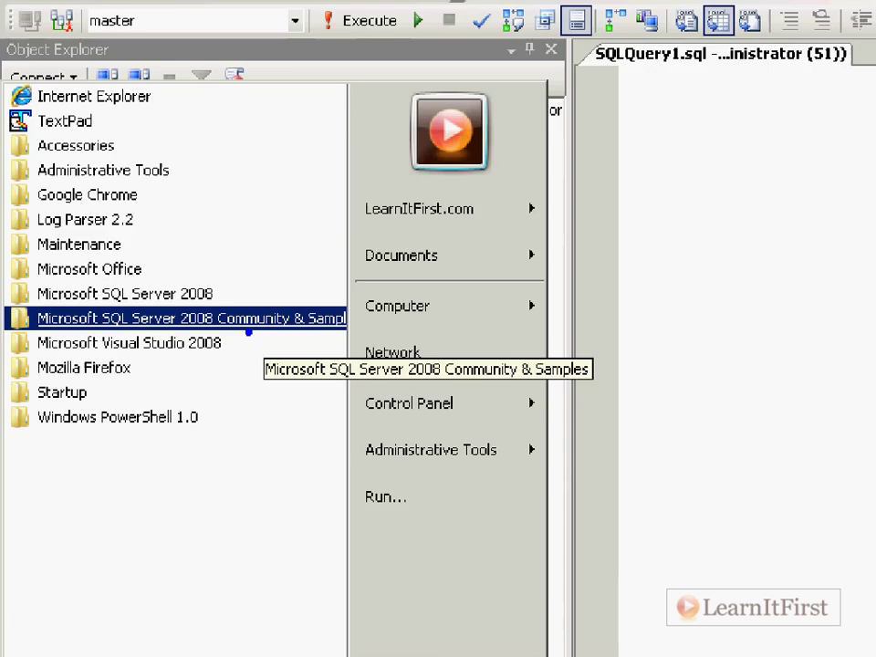
key("Escape")
key("Escape")
Open the Microsoft SQL Server 2008 Community & Samples code folder, view its Samples subfolder, and close the window.
left_click(14, 641)
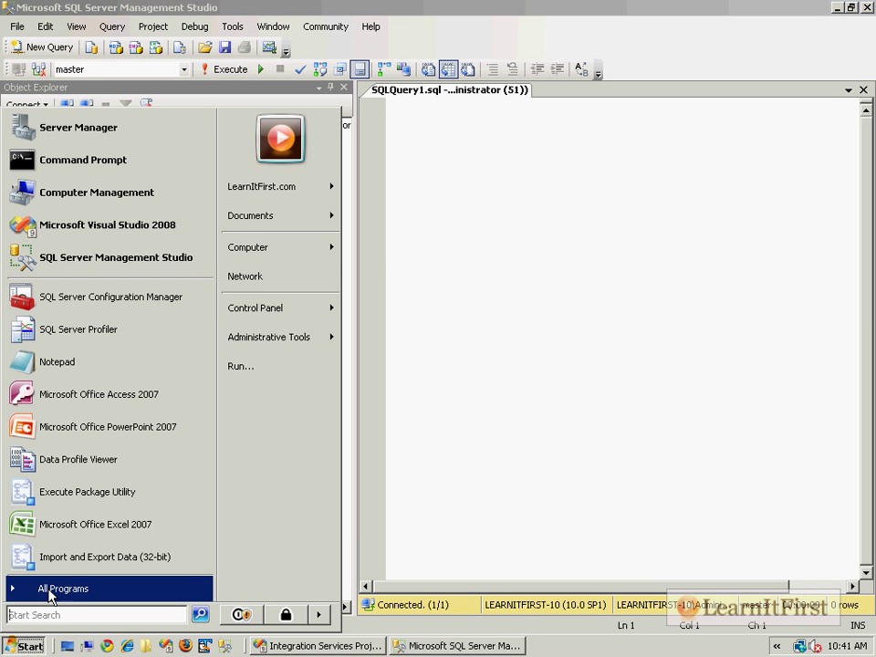
left_click(41, 587)
left_click(146, 259)
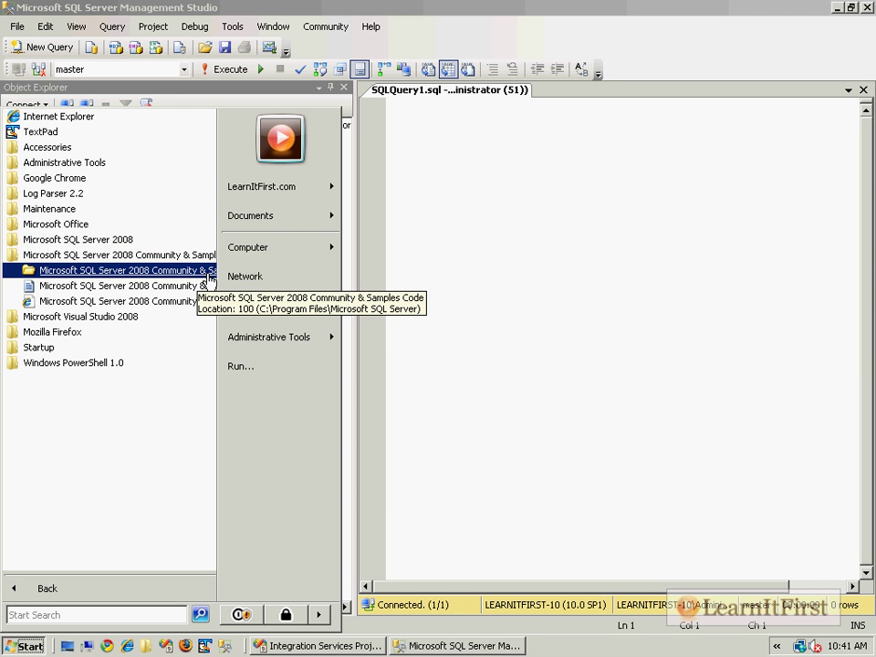
left_click(209, 277)
left_click(278, 198)
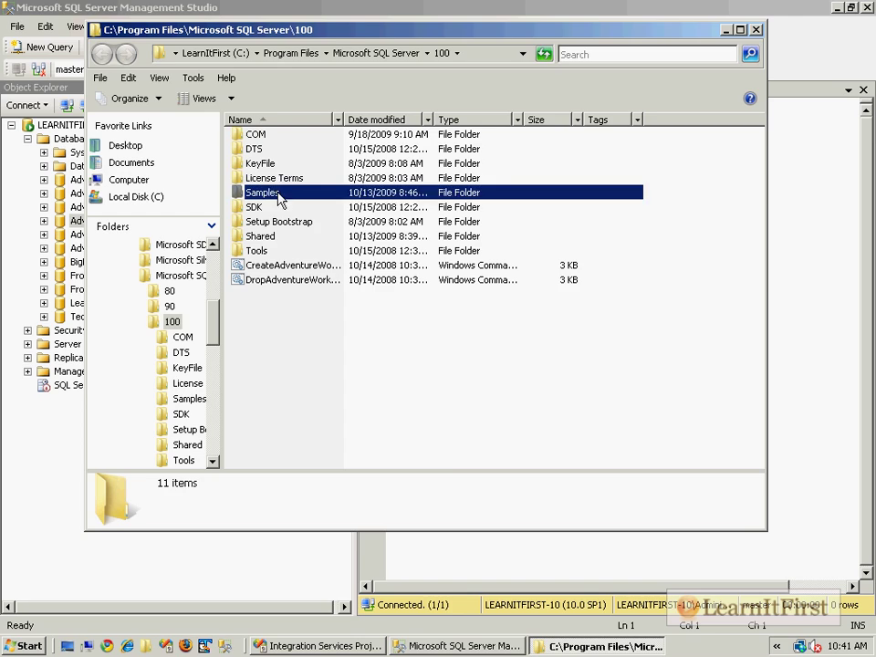
double_click(278, 194)
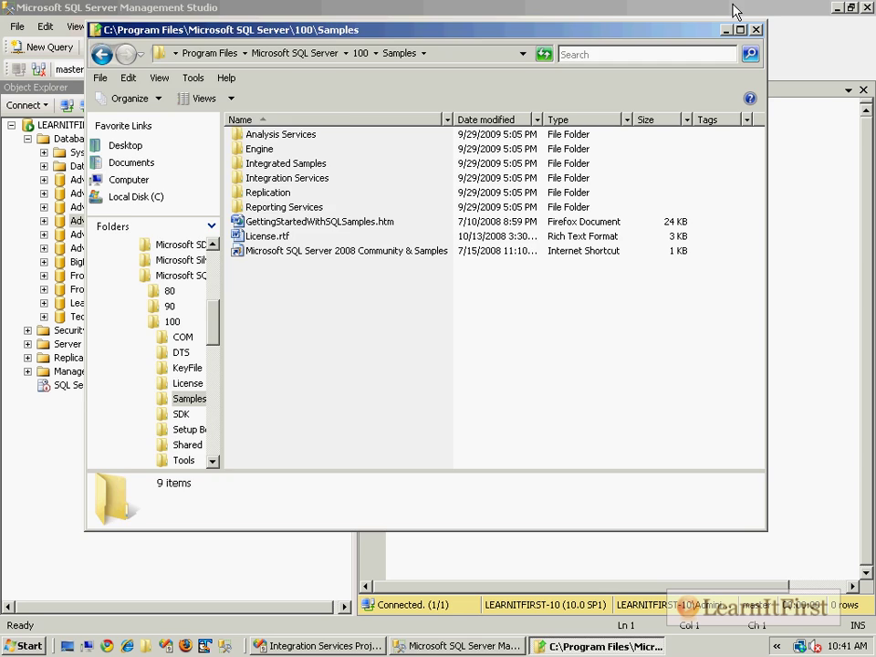
left_click(755, 30)
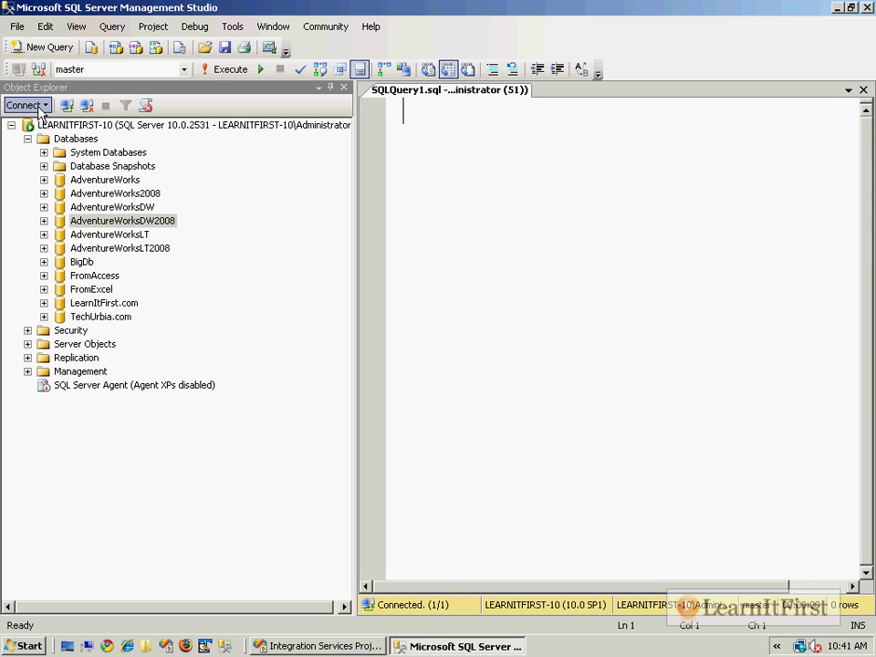
left_click(26, 646)
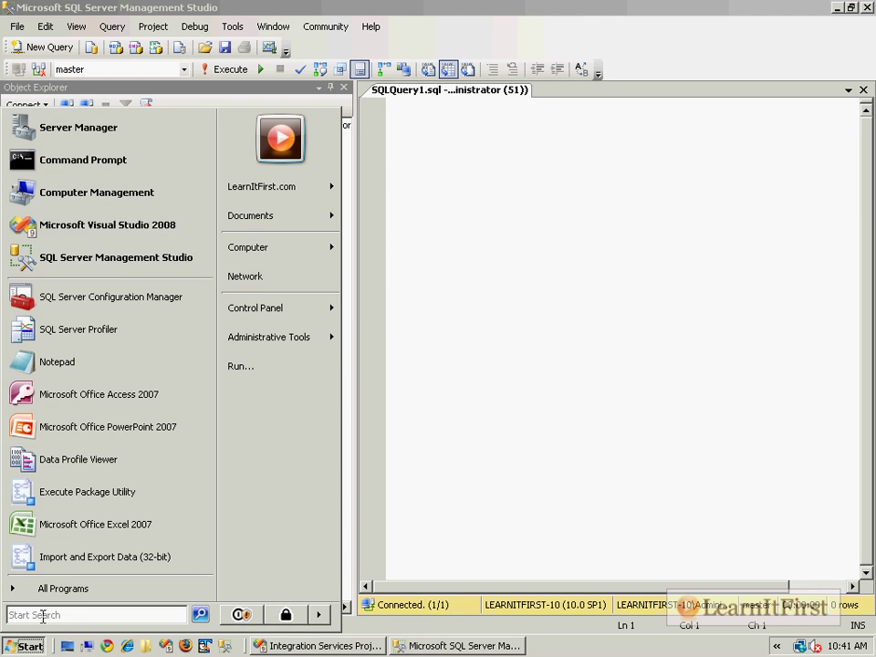
left_click(63, 587)
left_click(118, 239)
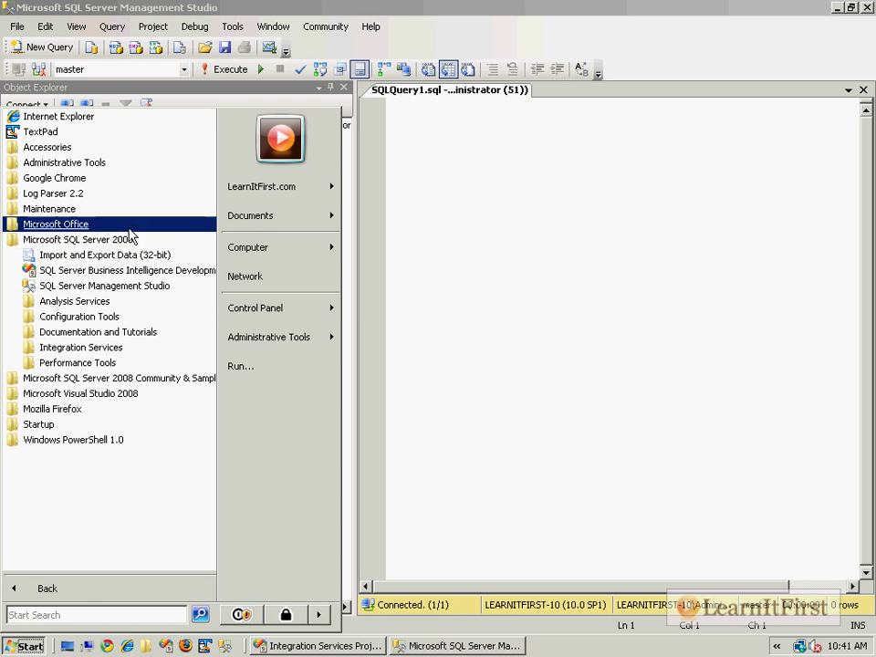
left_click(113, 317)
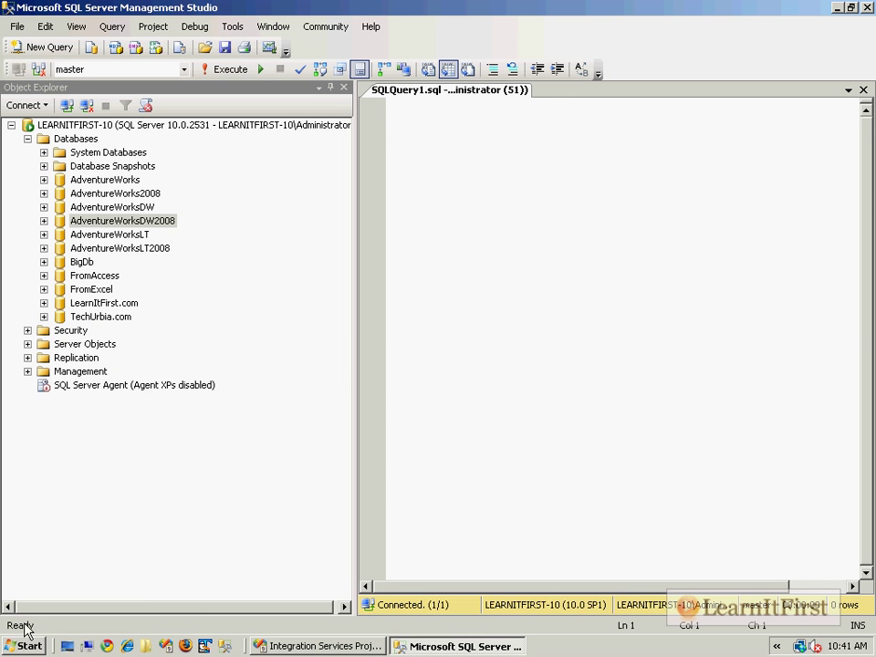
Check the state of the SQL Server Analysis Services service in SQL Server Configuration Manager, and close the manager.
left_click(24, 644)
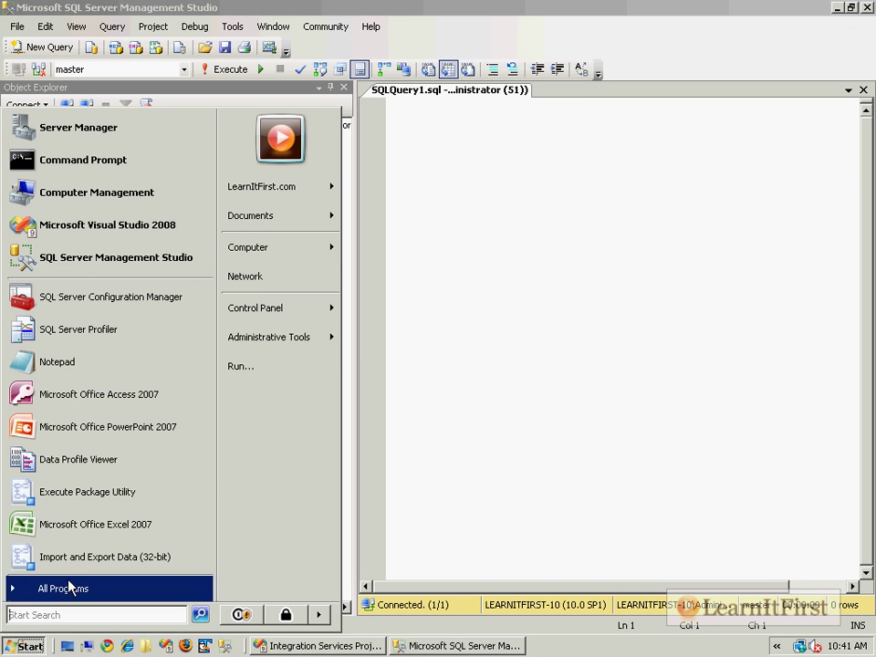
left_click(150, 296)
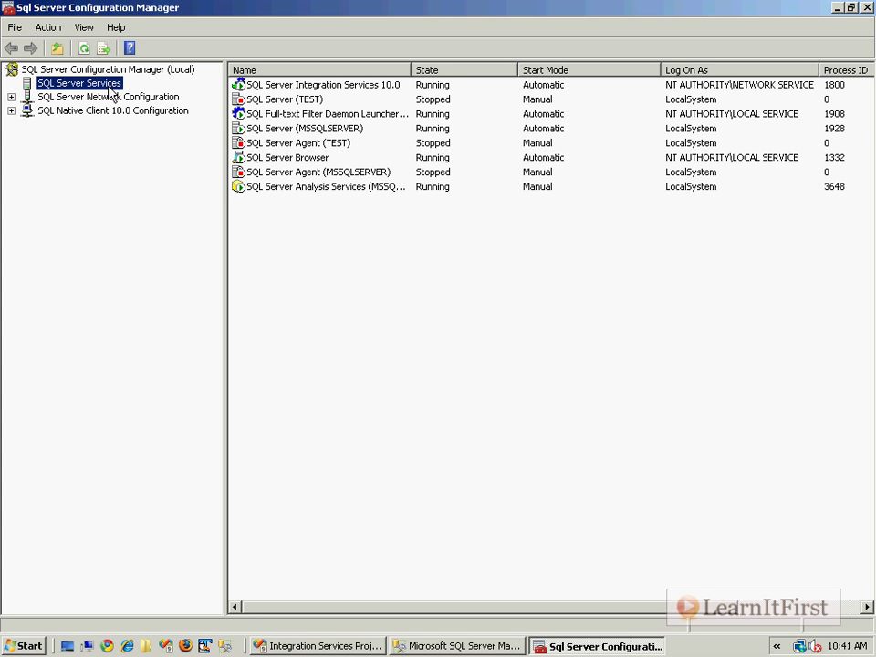
left_click(346, 276)
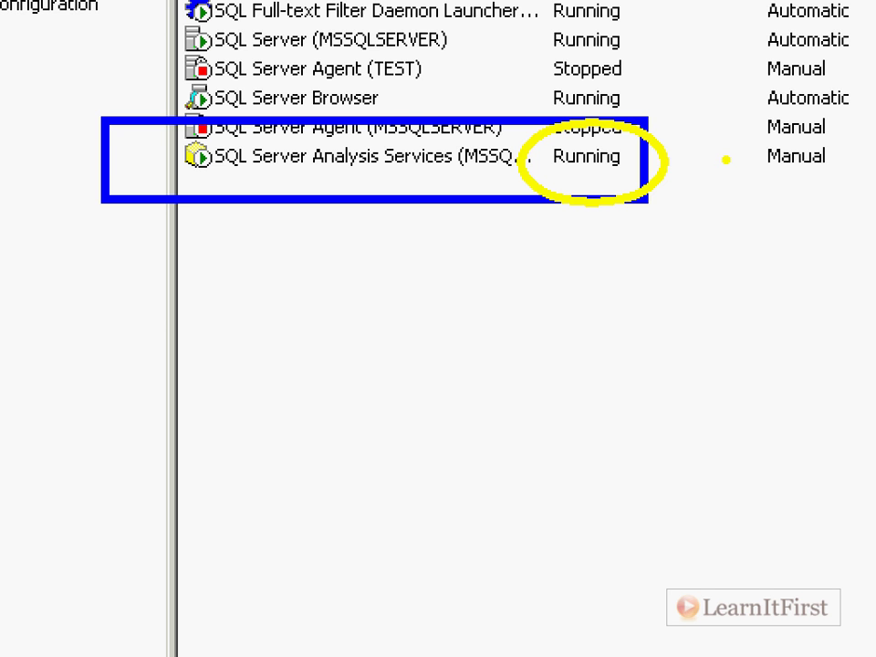
left_click(861, 7)
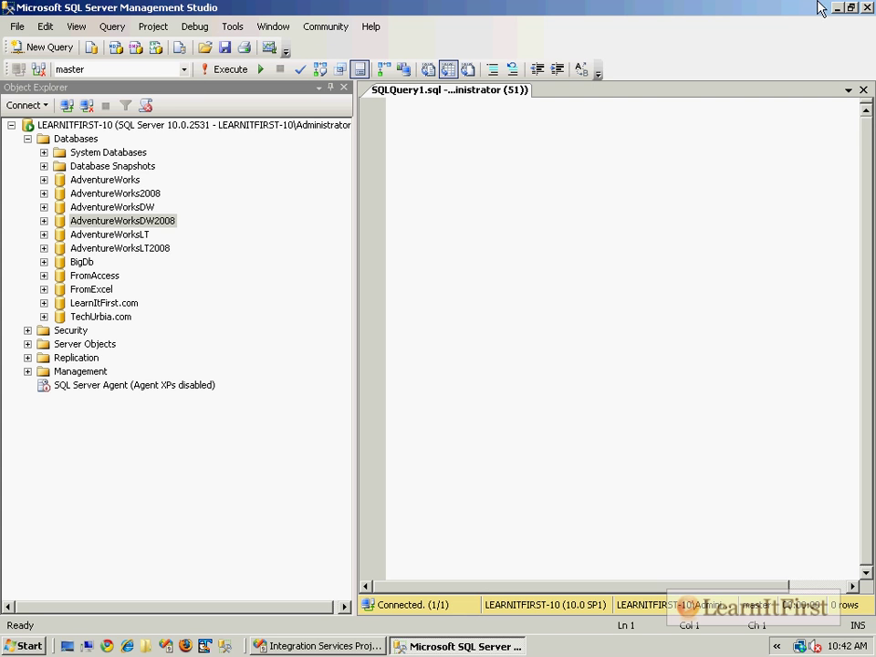
Connect Object Explorer to Analysis Services on LEARNITFIRST-10, collapse the database engine server, and expand the Analysis server's Databases folder.
left_click(44, 105)
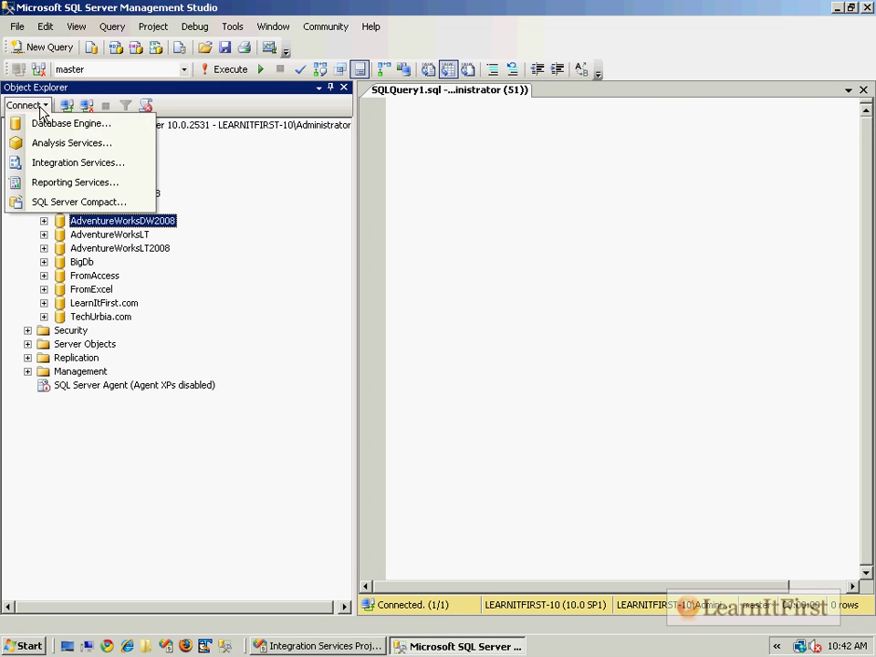
left_click(117, 149)
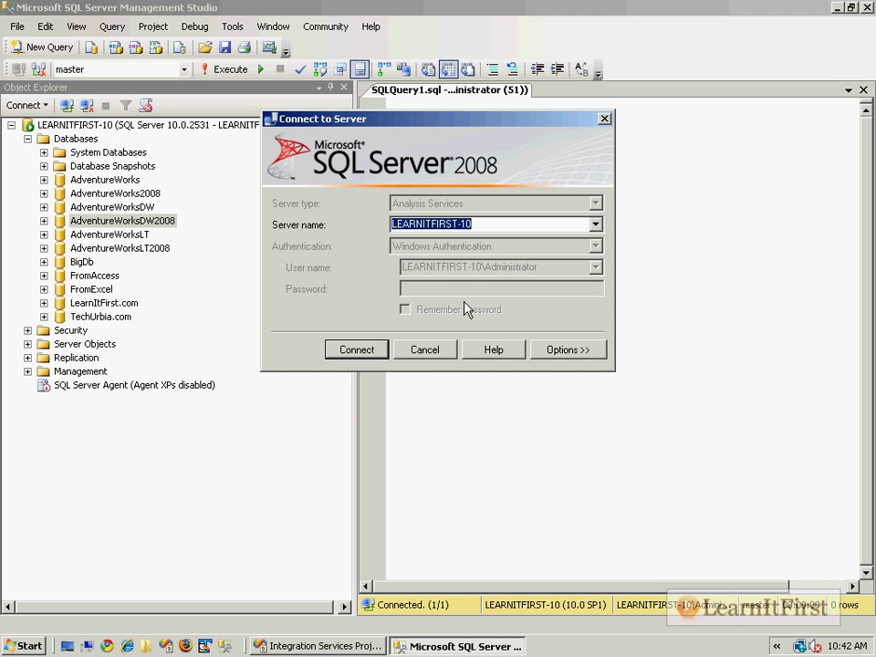
left_click(357, 350)
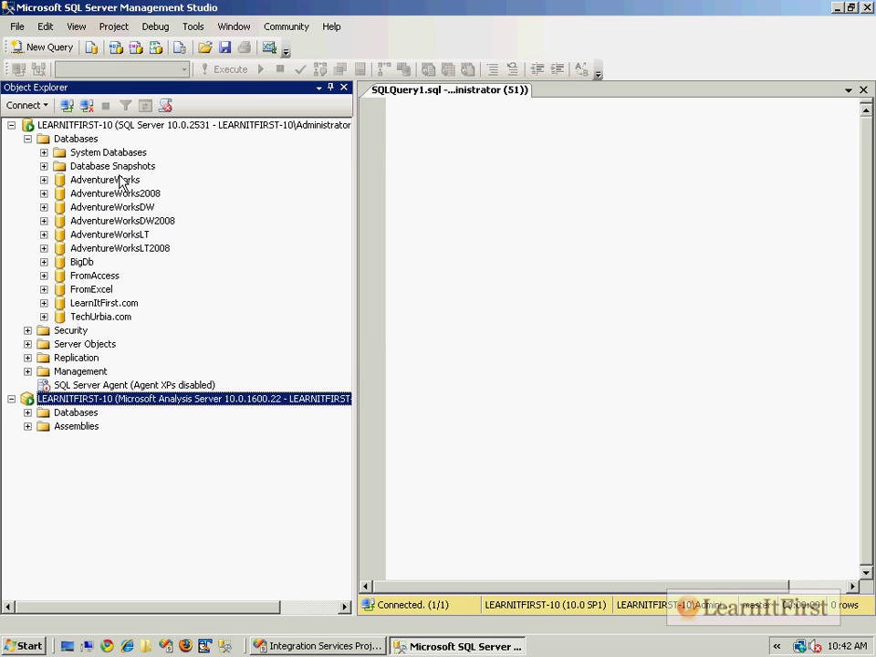
left_click(11, 125)
key("Down")
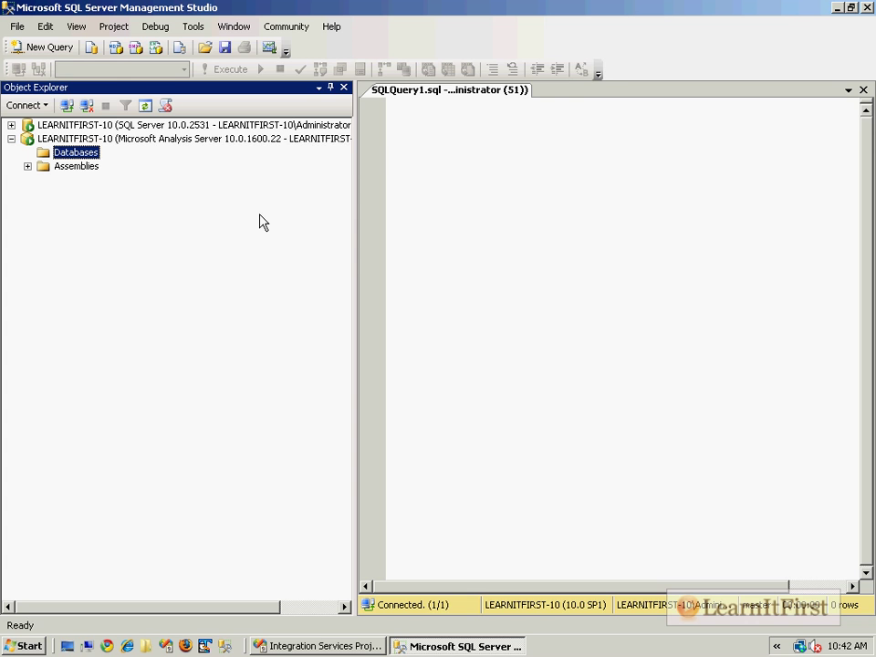
Open the Misc_01.sln solution from the desktop's Misc_01 folder in Visual Studio and keep Solution Explorer pinned open.
left_click(837, 8)
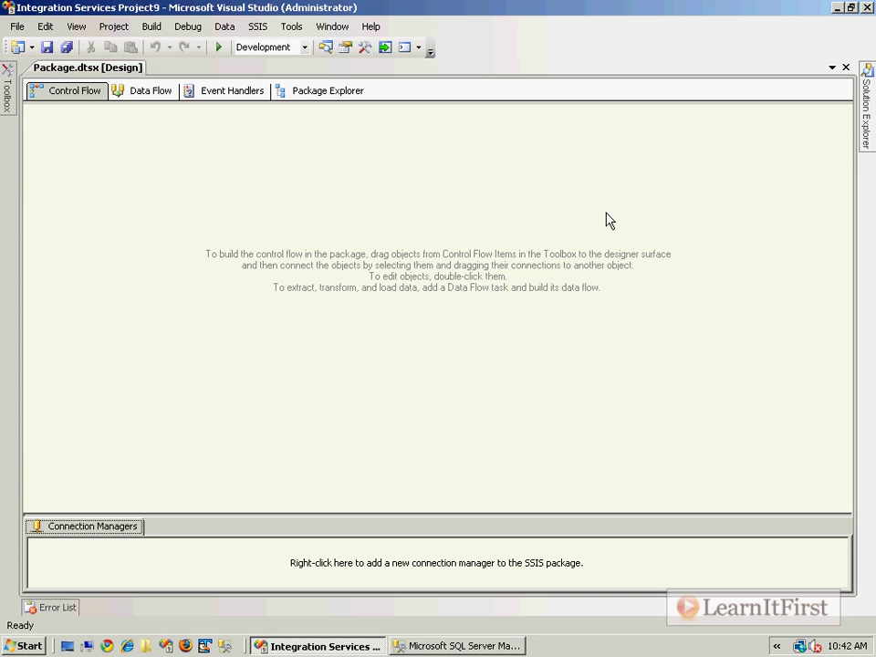
left_click(837, 7)
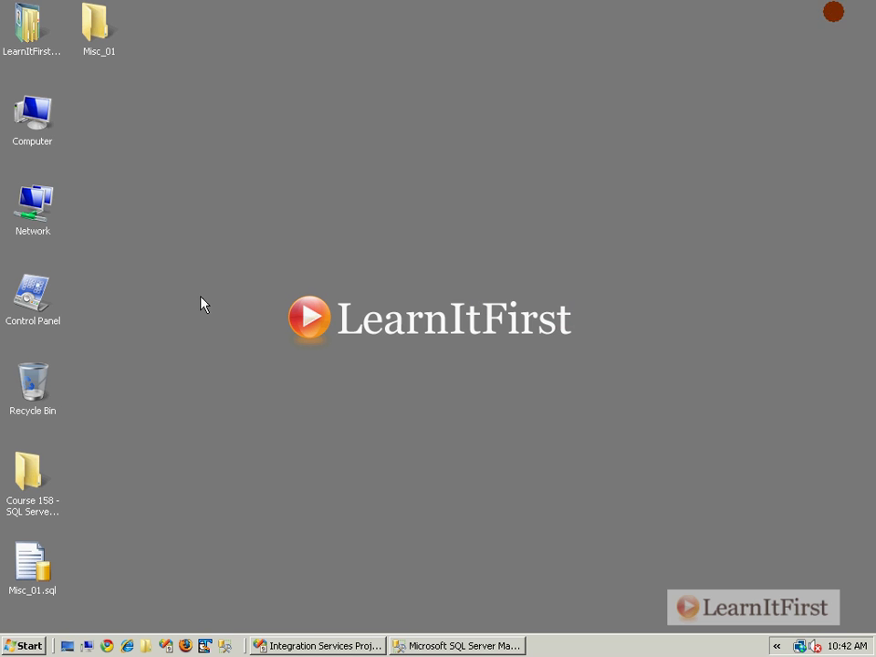
left_click(102, 59)
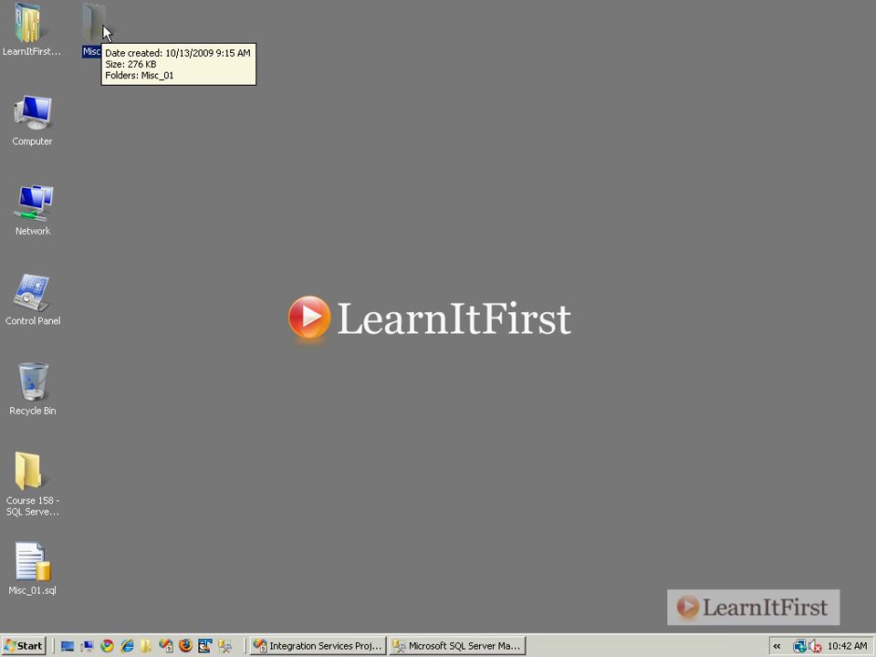
left_click(19, 590)
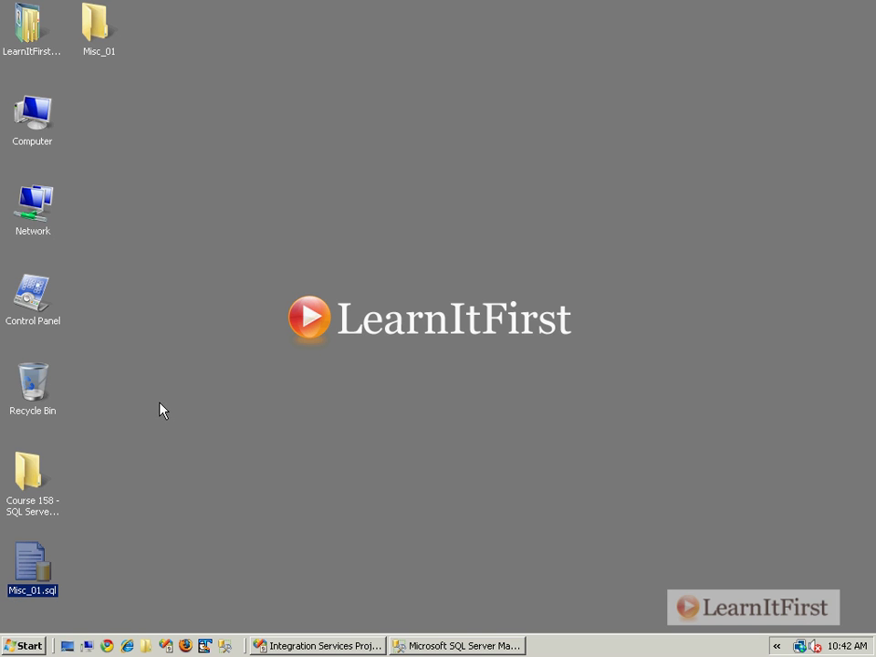
double_click(95, 55)
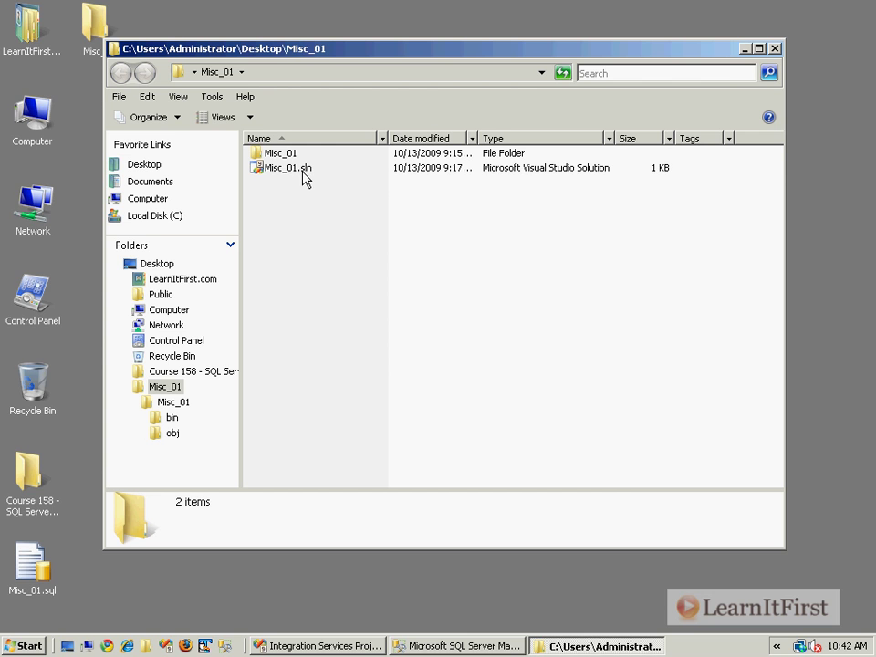
double_click(304, 176)
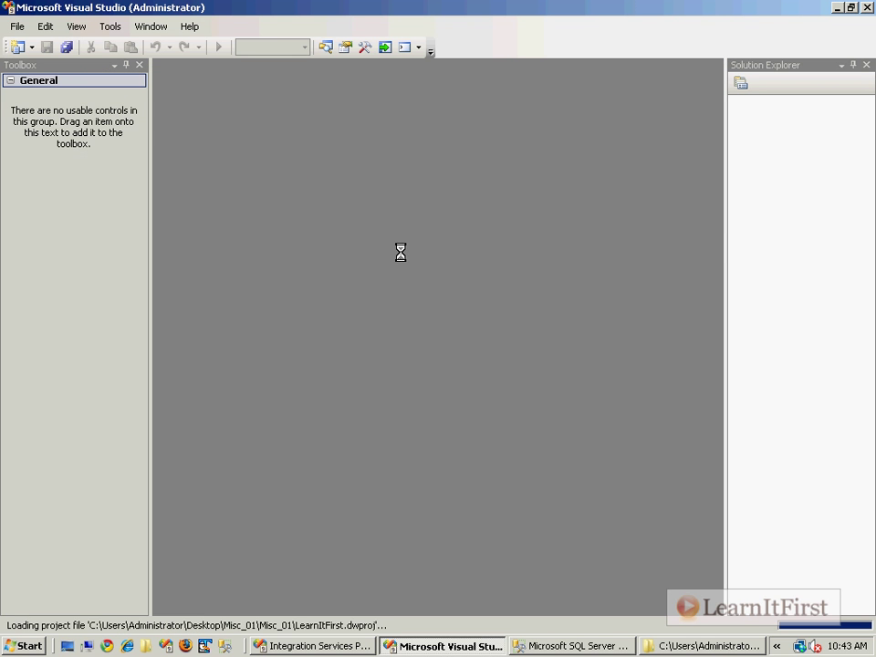
mouse_move(866, 105)
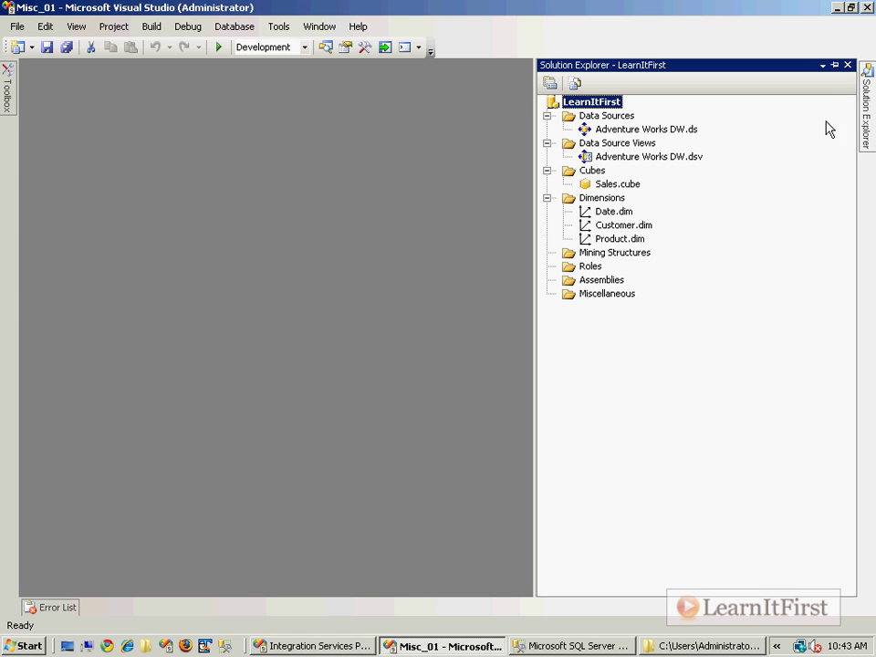
left_click(833, 64)
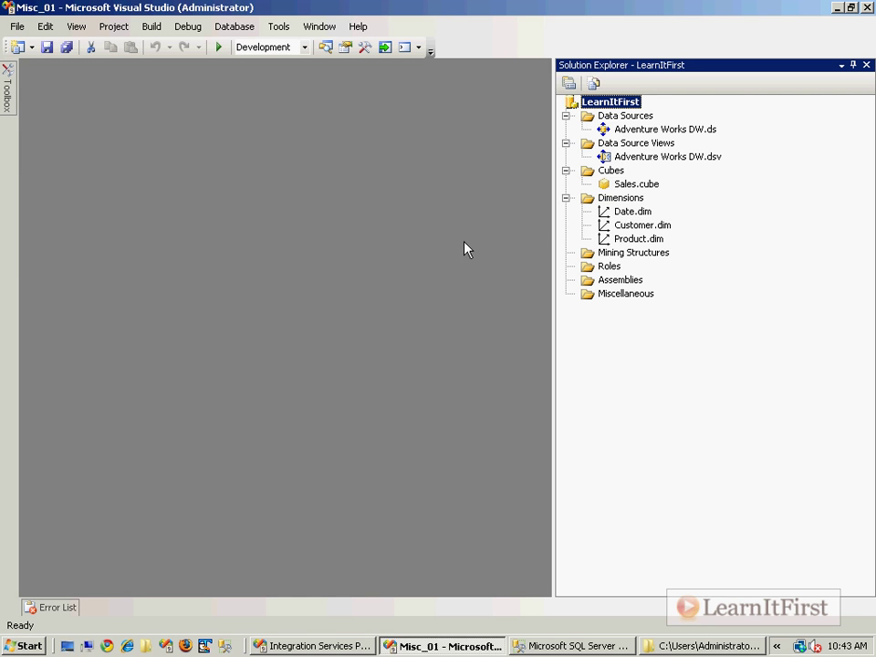
View the contents of the LearnItFirst (C:) drive in a file window and close it.
key("super+e")
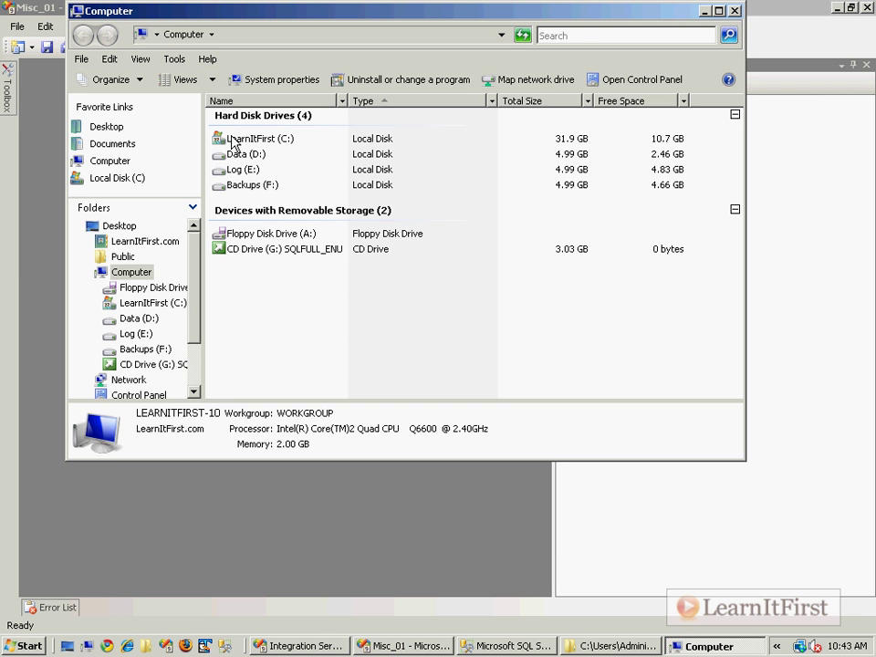
double_click(254, 144)
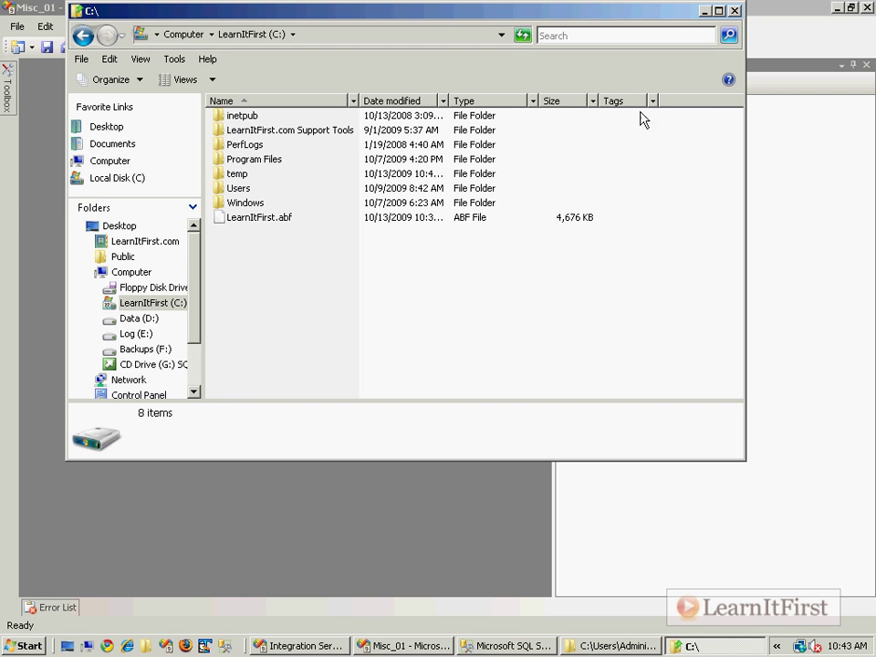
left_click(733, 11)
Browse the SQL Server samples folder to Samples\Analysis Services\Tutorials and select the Lesson 2 Complete folder.
left_click(28, 645)
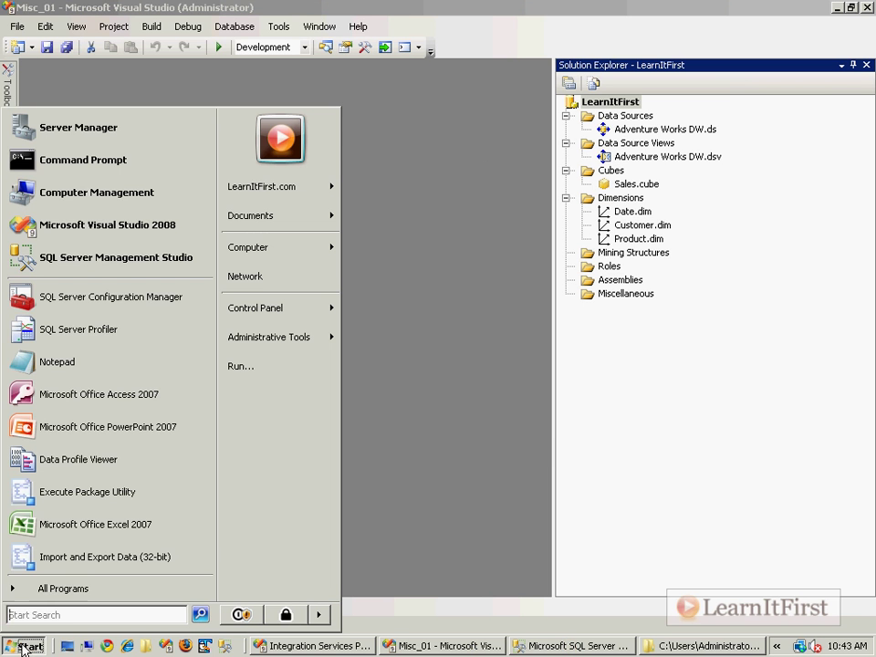
left_click(59, 586)
left_click(128, 255)
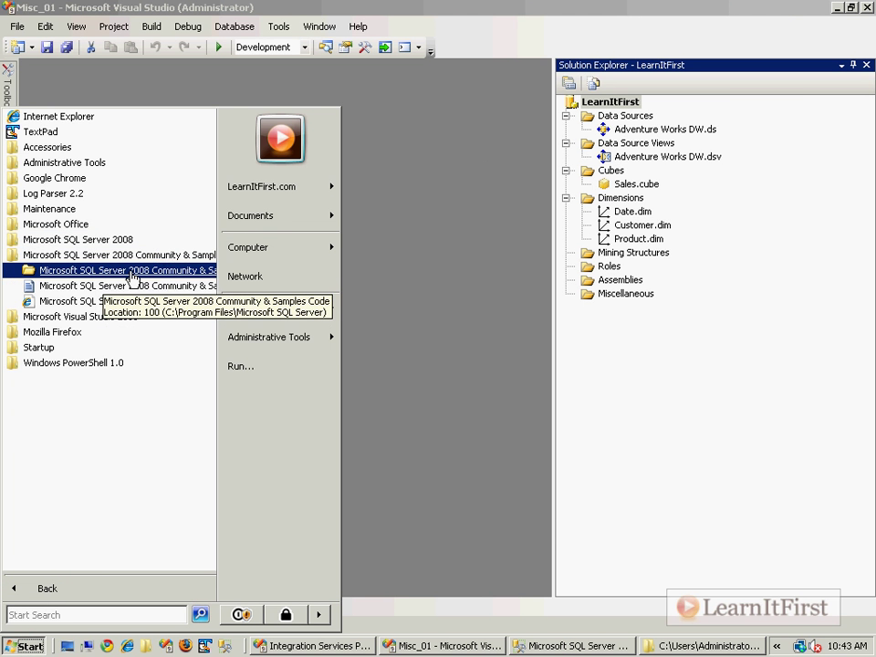
left_click(131, 272)
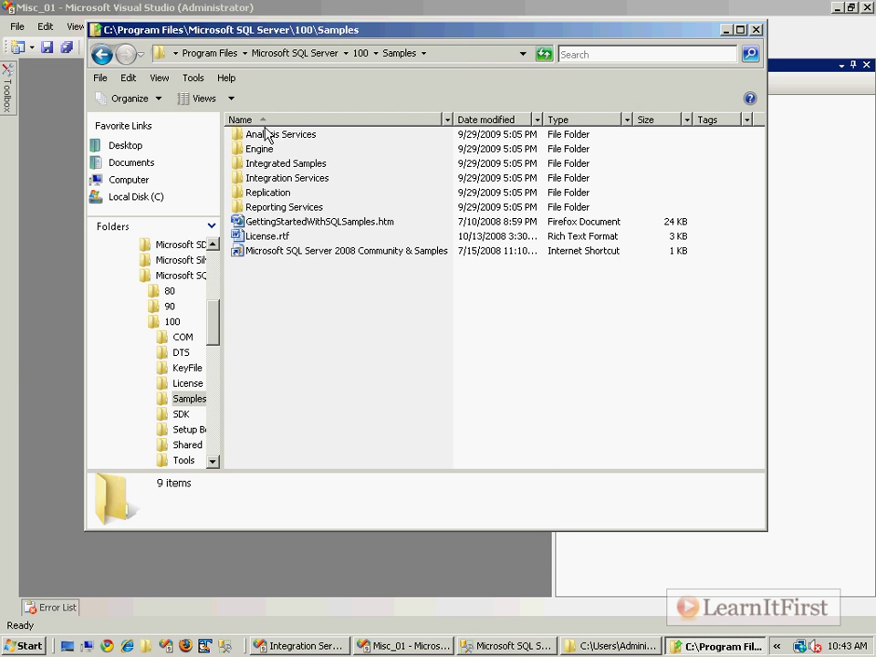
double_click(278, 137)
double_click(264, 166)
left_click(283, 152)
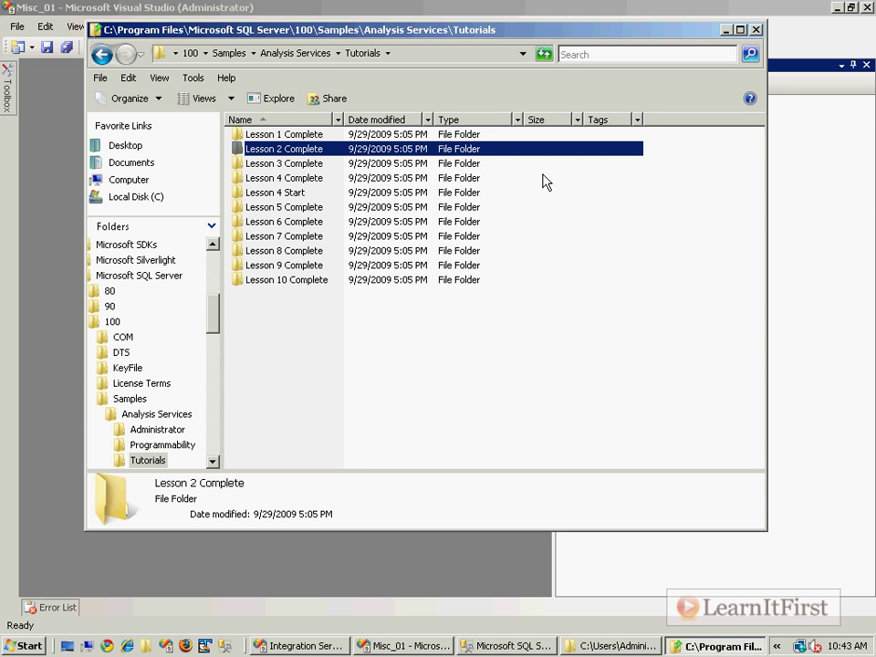
Close the Tutorials folder window and review the connection settings of the Adventure Works DW.ds data source without changing them.
left_click(756, 30)
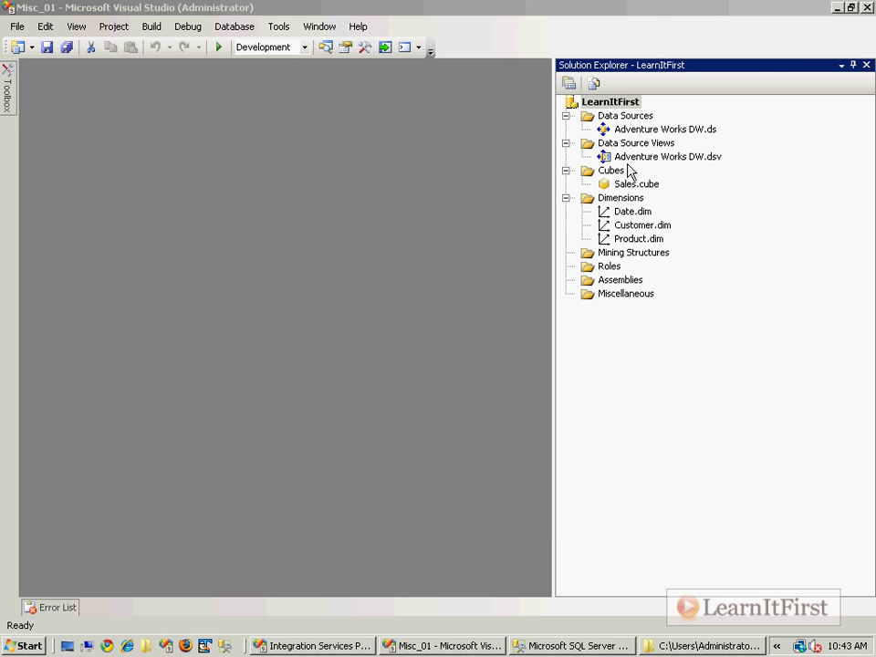
double_click(690, 130)
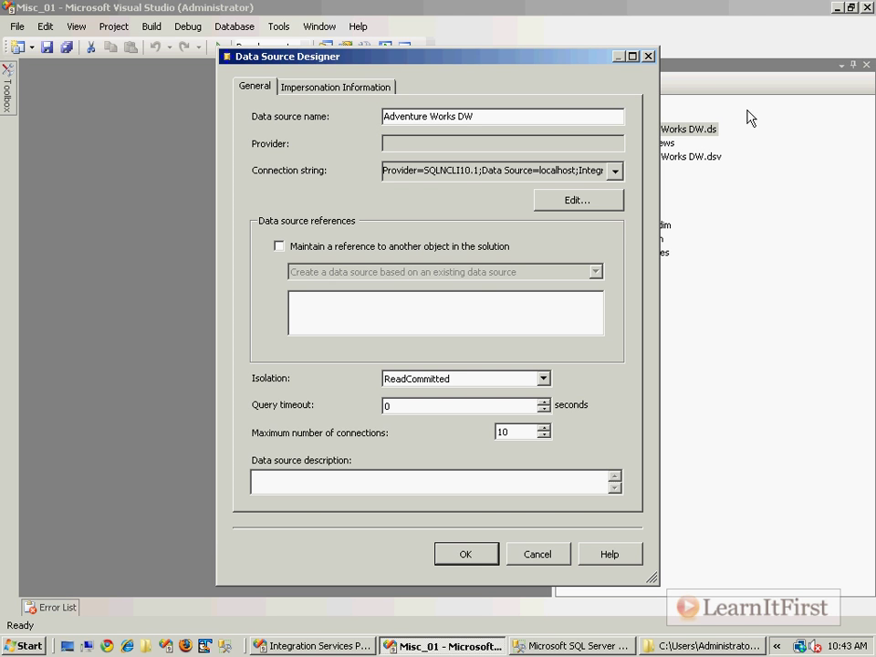
left_click(573, 203)
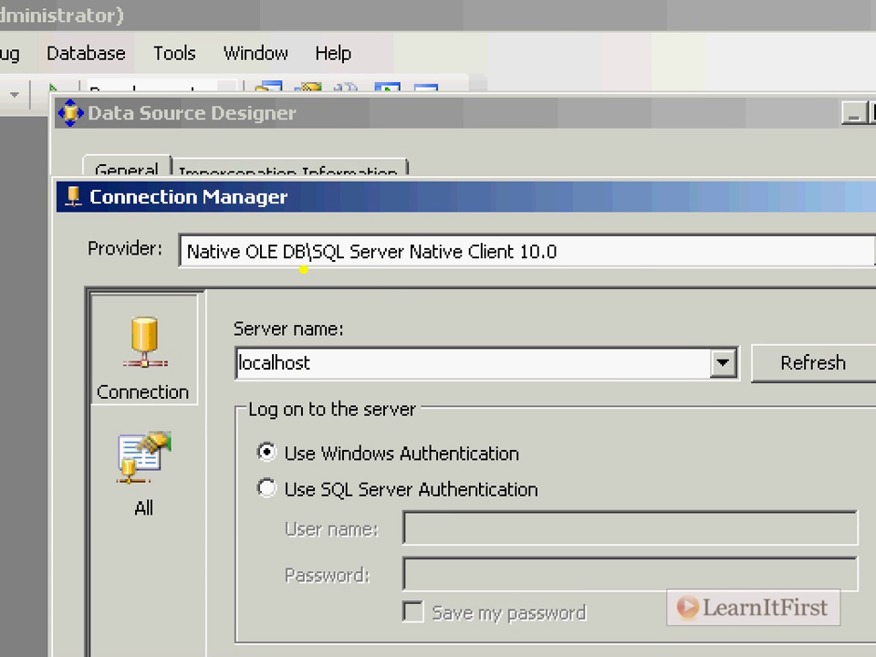
left_click_drag(342, 134, 400, 134)
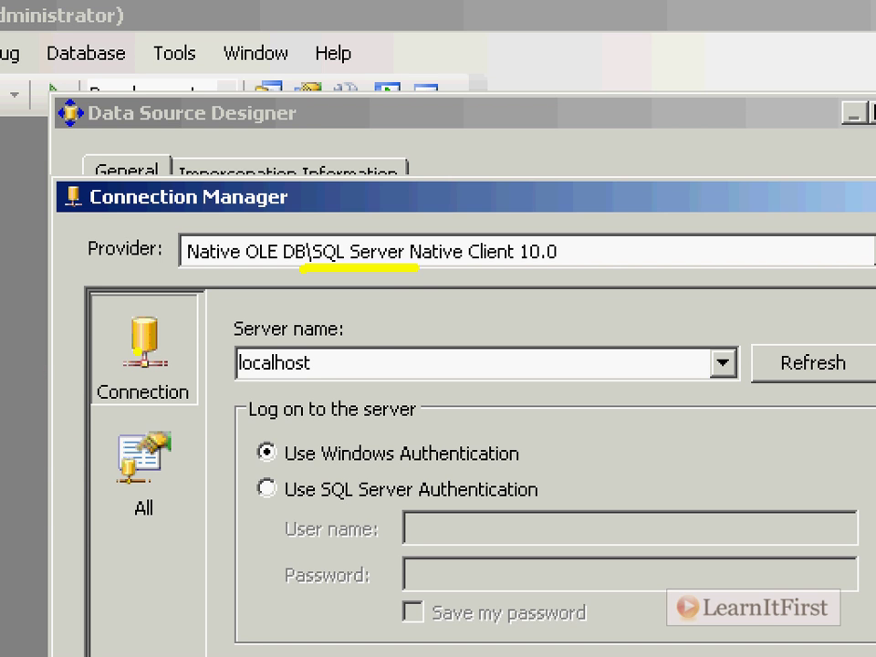
mouse_move(215, 313)
left_mouse_down()
mouse_move(219, 336)
mouse_move(369, 315)
mouse_move(179, 310)
left_mouse_up()
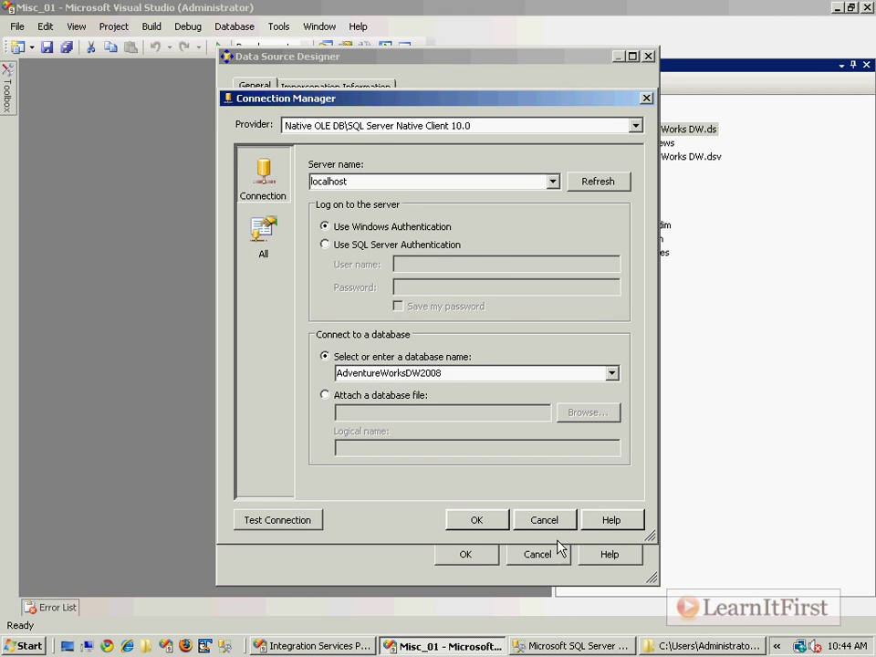
key("Escape")
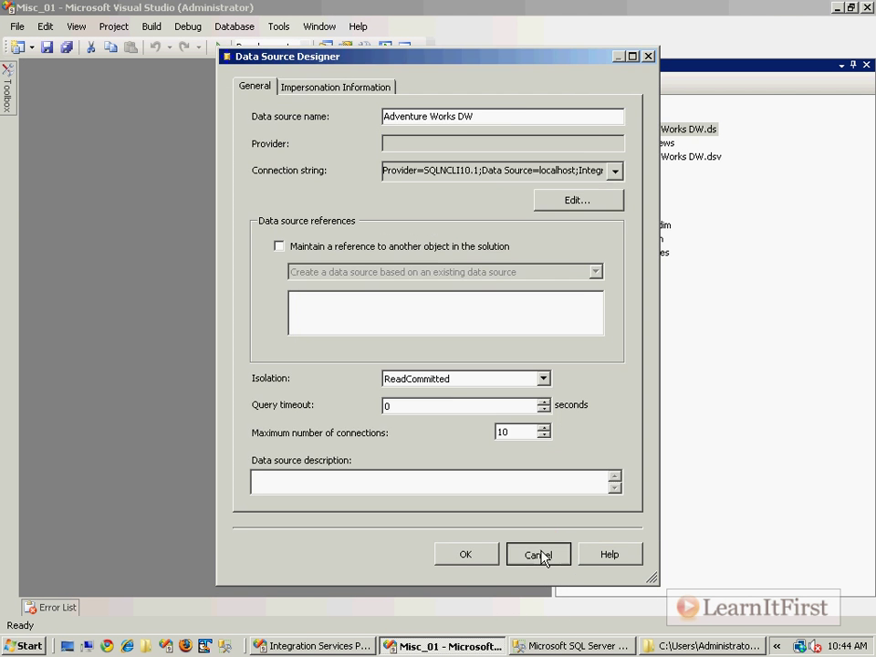
left_click(538, 552)
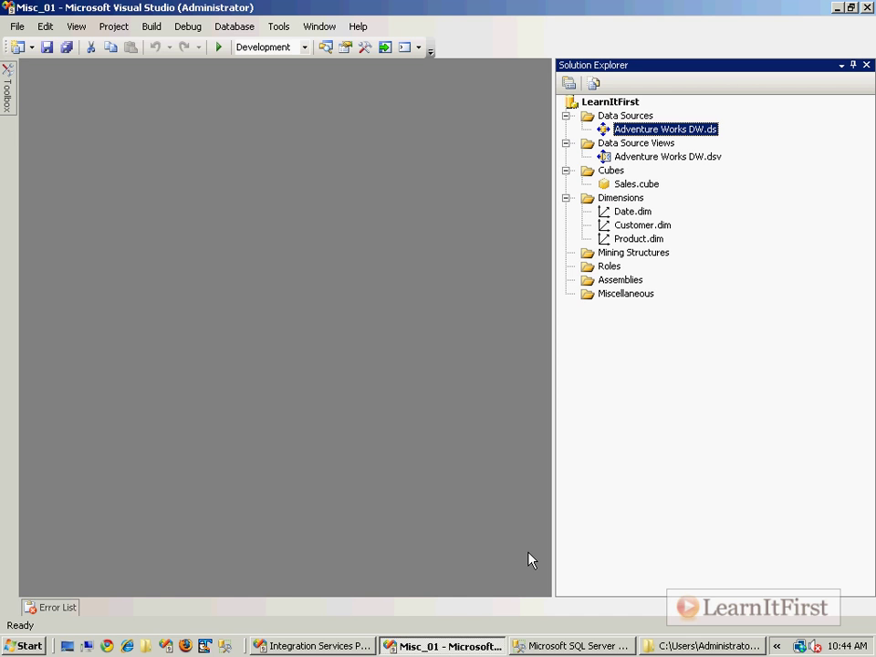
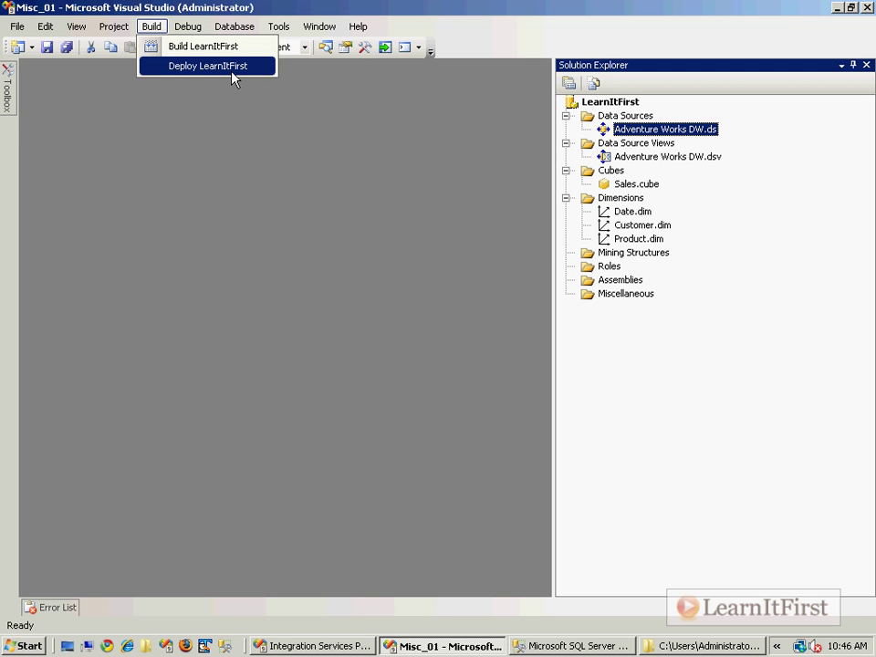
Deploy the LearnItFirst project and auto-hide Solution Explorer to review the deployment progress.
left_click(232, 75)
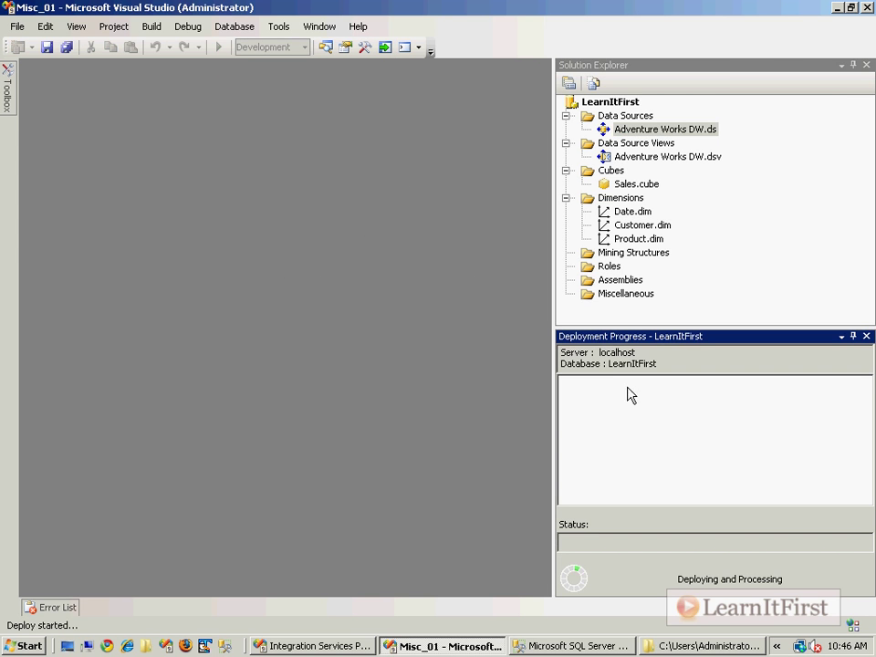
left_click(853, 65)
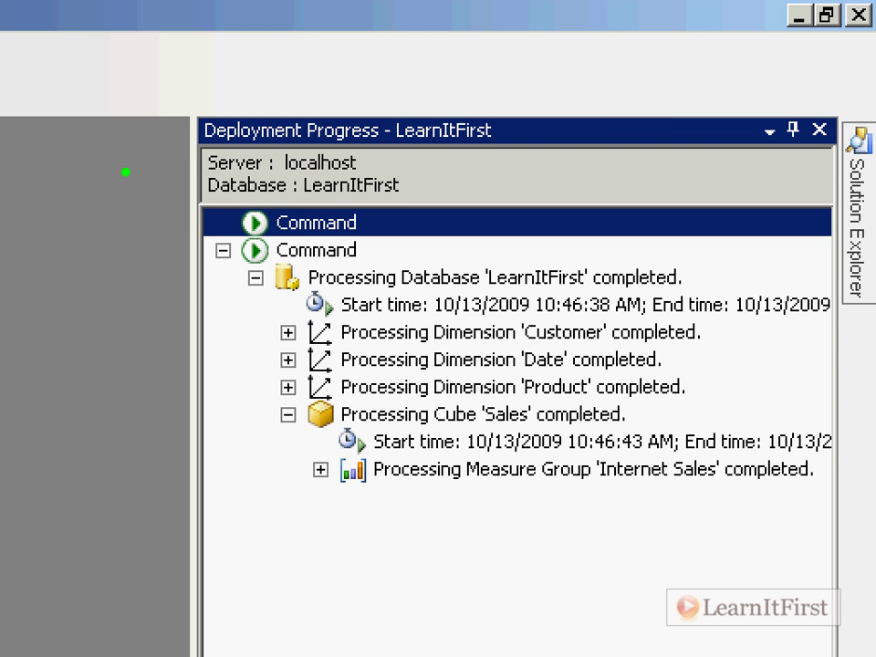
left_click_drag(202, 155, 146, 164)
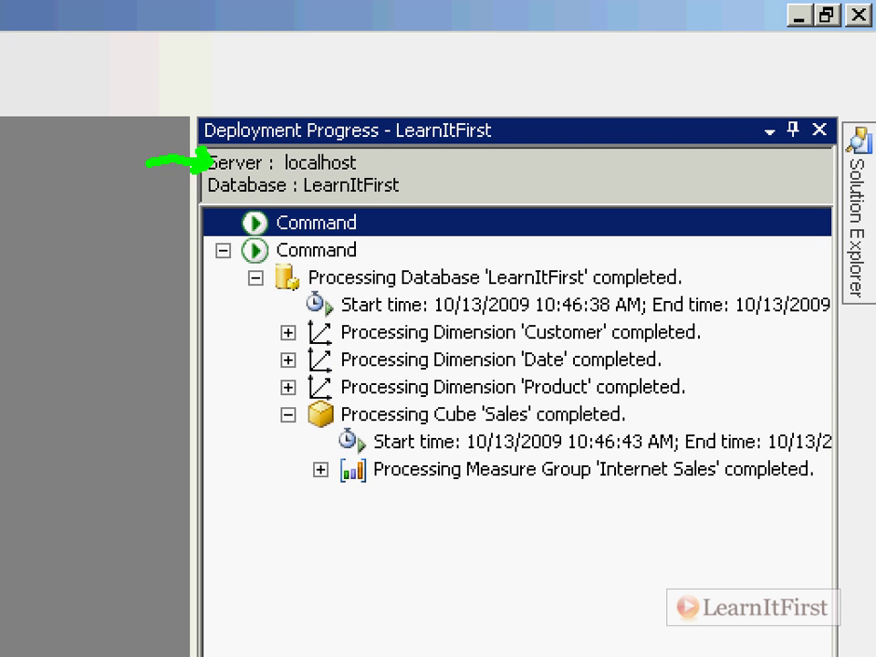
mouse_move(144, 228)
left_mouse_down()
mouse_move(156, 204)
mouse_move(205, 186)
left_mouse_up()
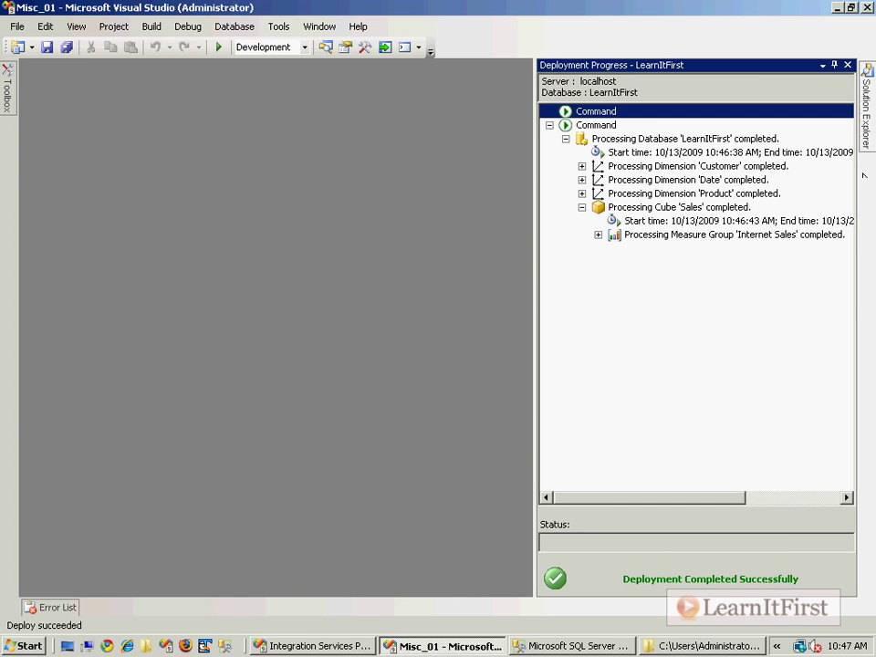
Minimize Visual Studio, then close the Misc_01 folder window and SQL Server Management Studio.
left_click(826, 6)
left_click(525, 218)
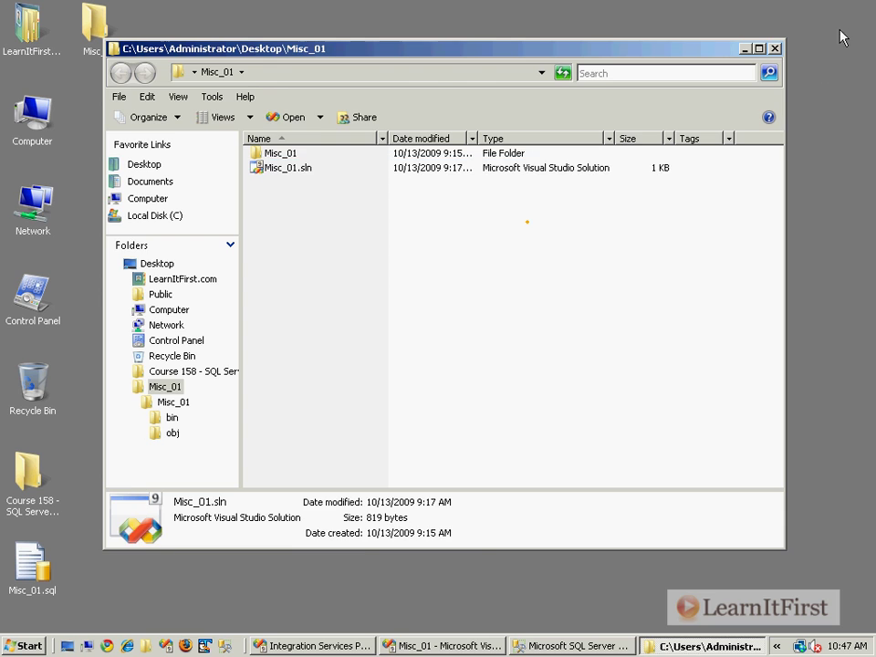
left_click(773, 48)
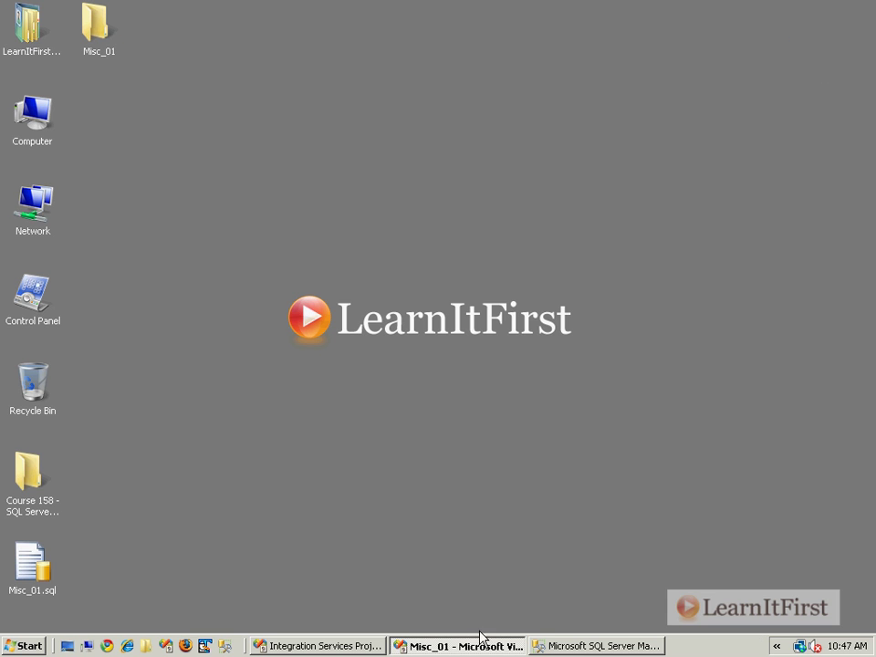
left_click(621, 646)
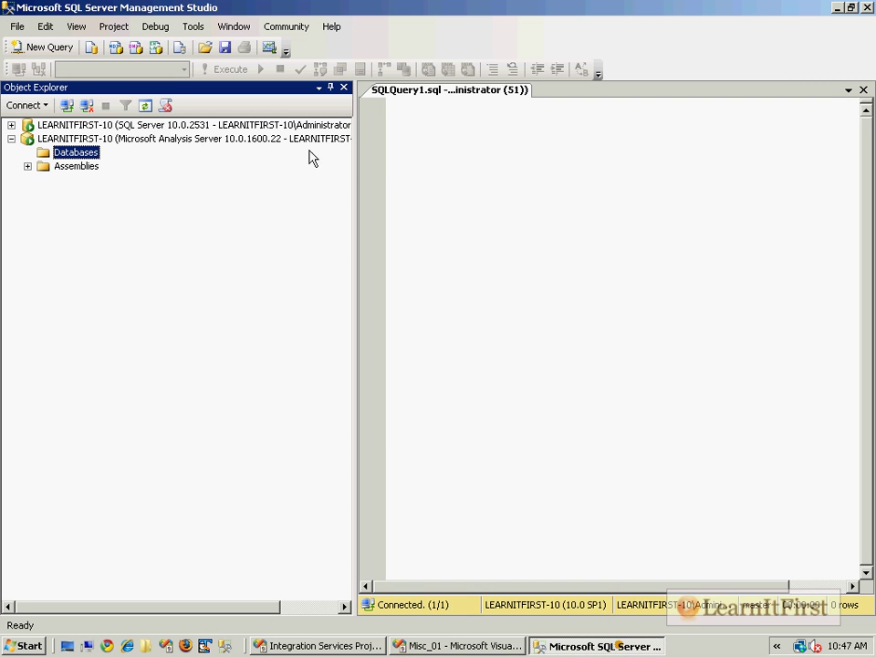
left_click(867, 9)
left_click(497, 414)
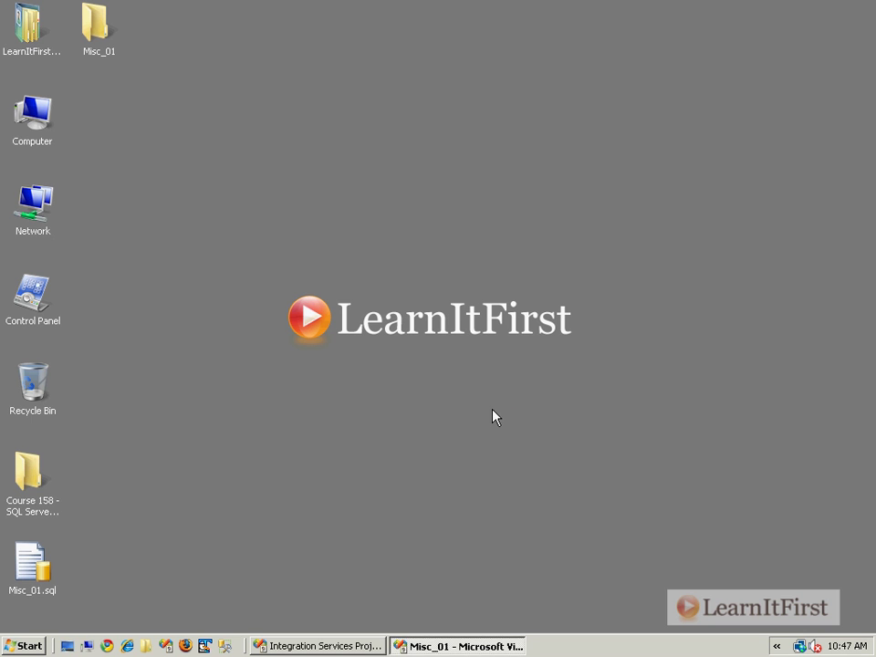
left_click(259, 442)
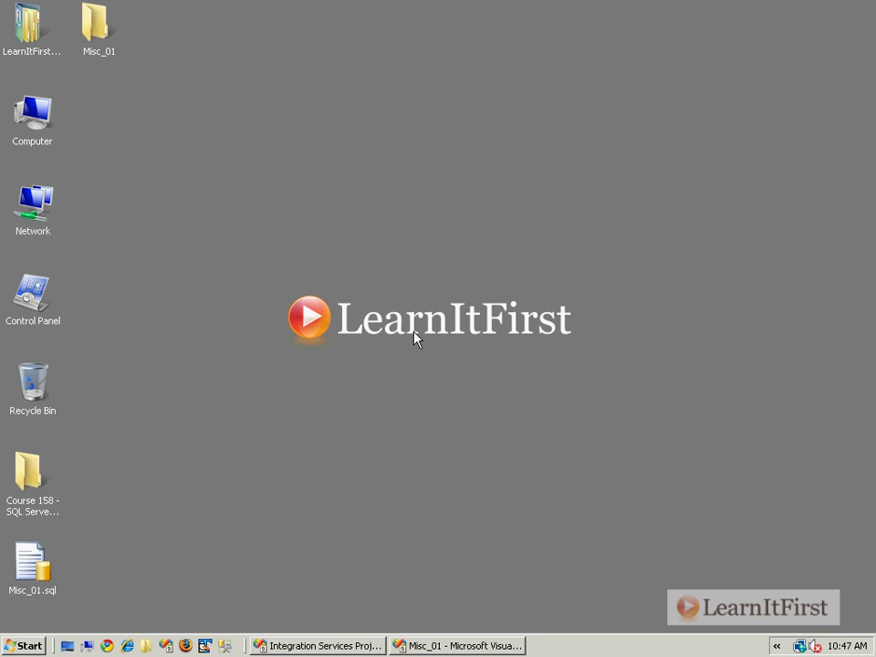
Start SQL Server Management Studio again and connect to Analysis Services on the server LEARNITFIRST-10.
left_click(27, 645)
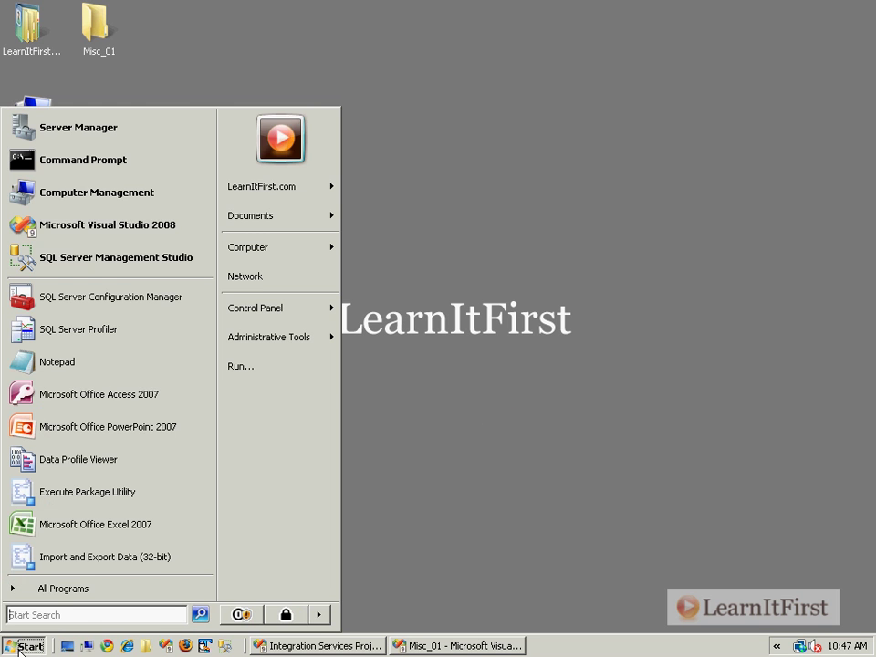
left_click(134, 260)
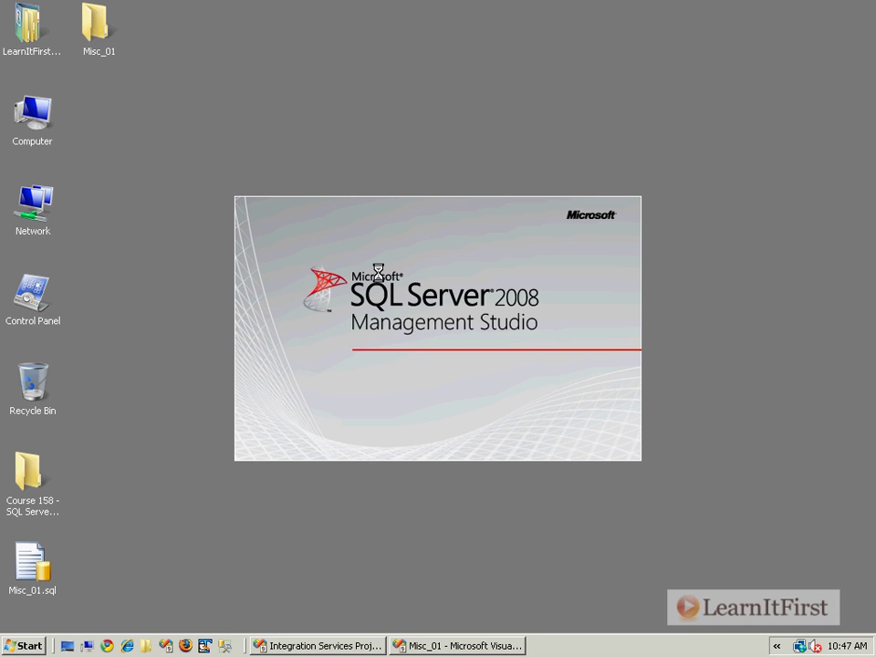
left_click(453, 202)
left_click(493, 209)
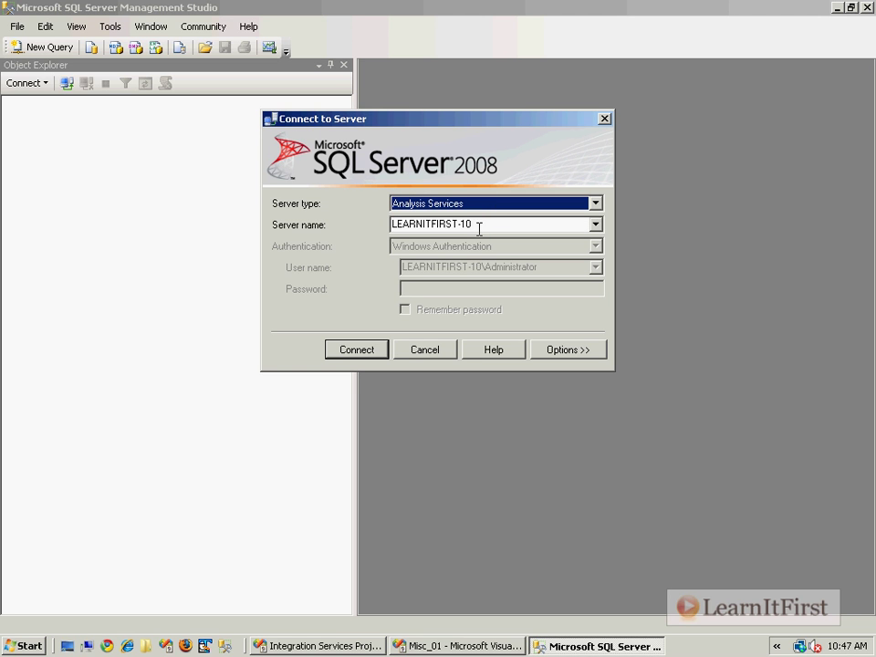
left_click(355, 348)
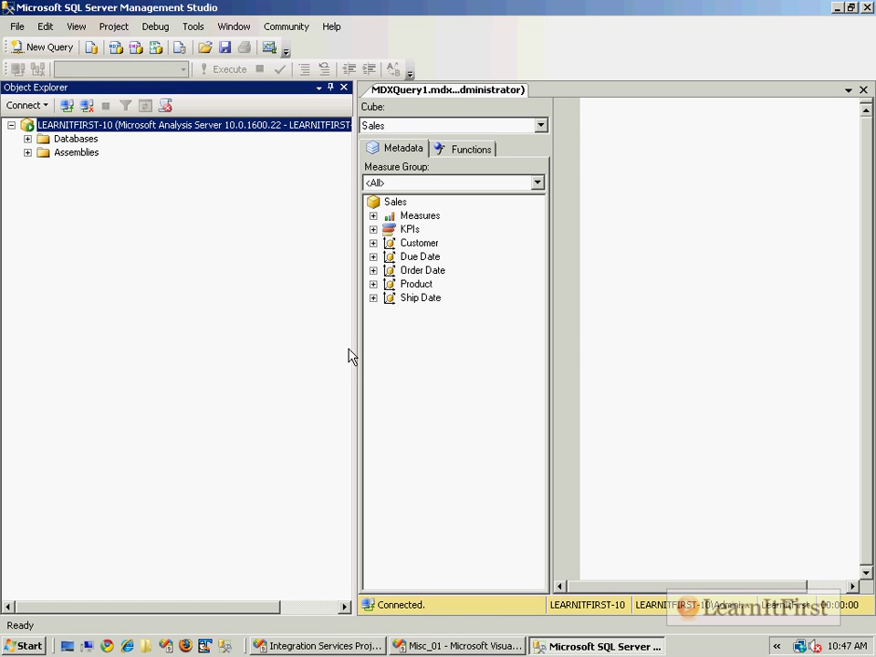
Expand the LearnItFirst database in Object Explorer down to the Sales cube's Measure Groups and select the Sales cube.
left_click(27, 138)
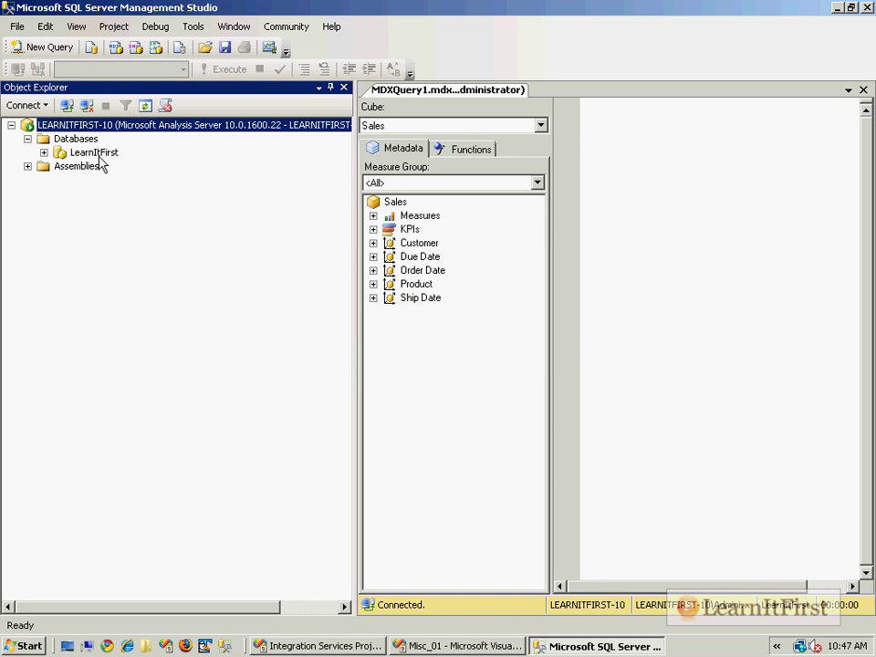
double_click(99, 155)
double_click(108, 194)
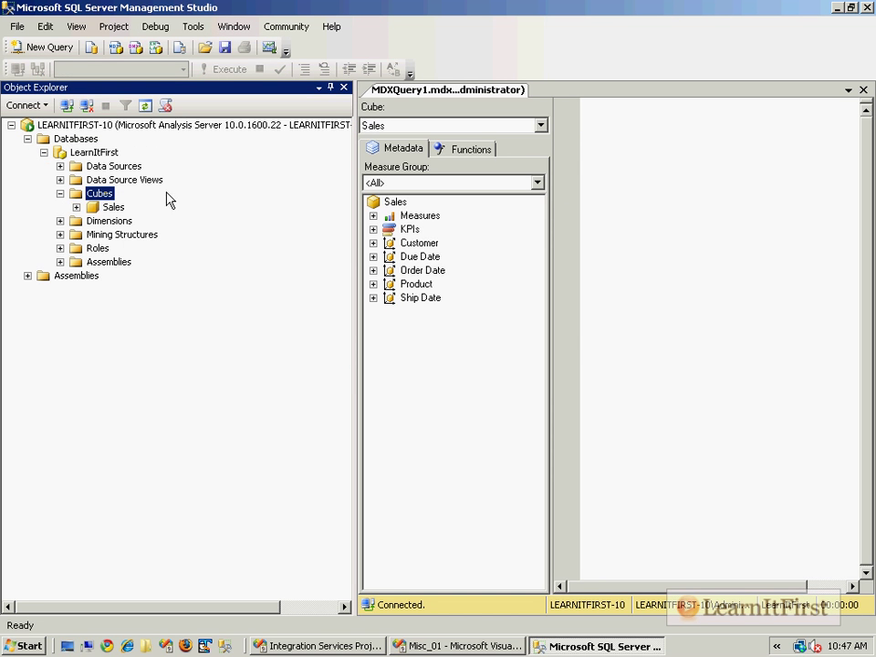
double_click(114, 209)
double_click(136, 222)
left_click(122, 212)
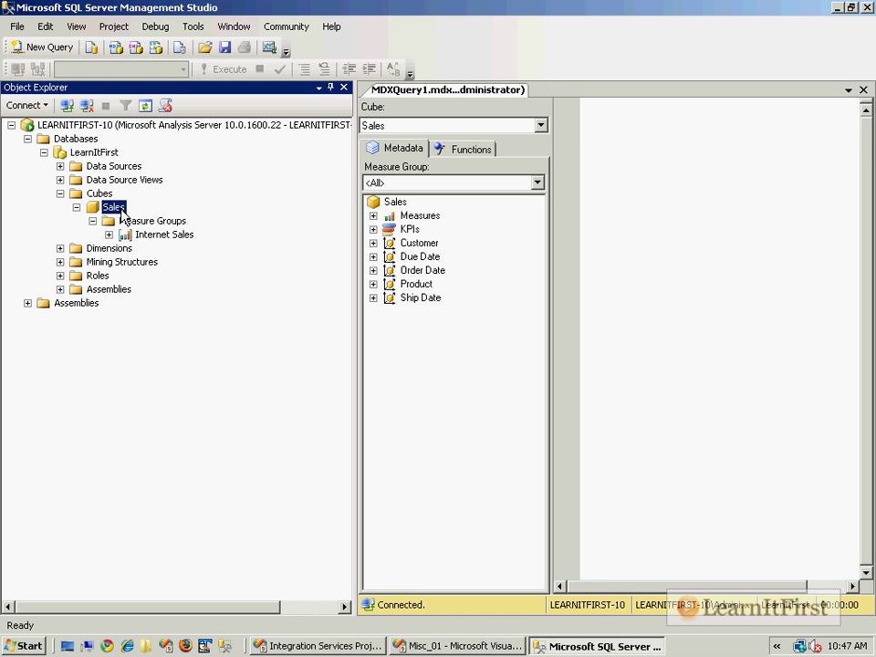
Browse the Sales cube and close Object Explorer to give the cube browser the full window.
right_click(122, 216)
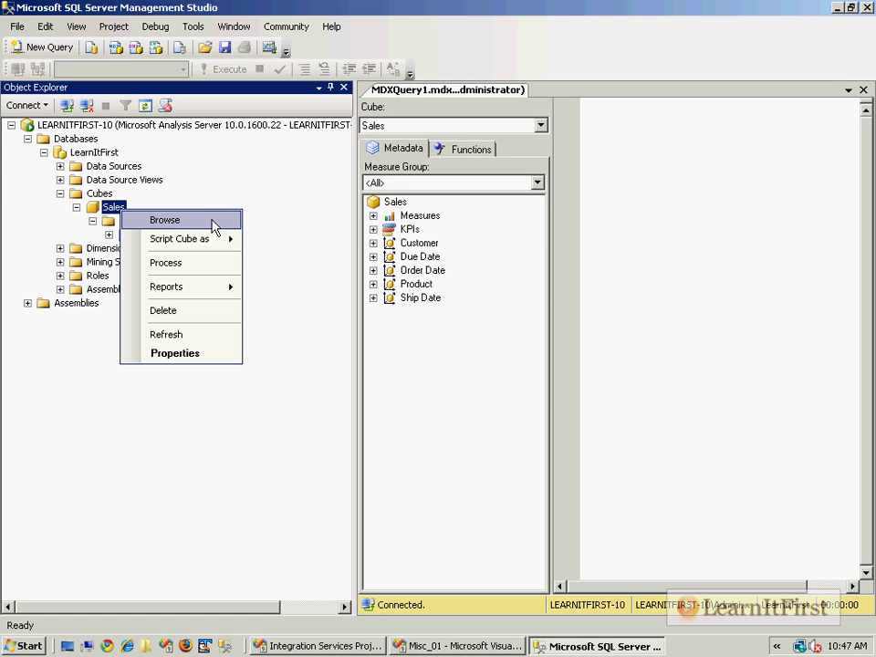
left_click(183, 220)
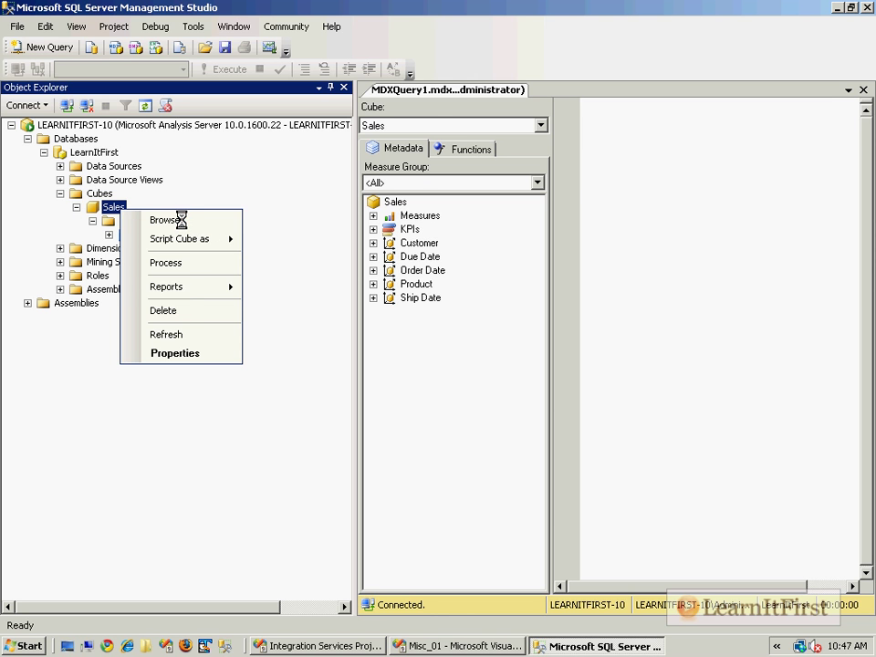
left_click(344, 86)
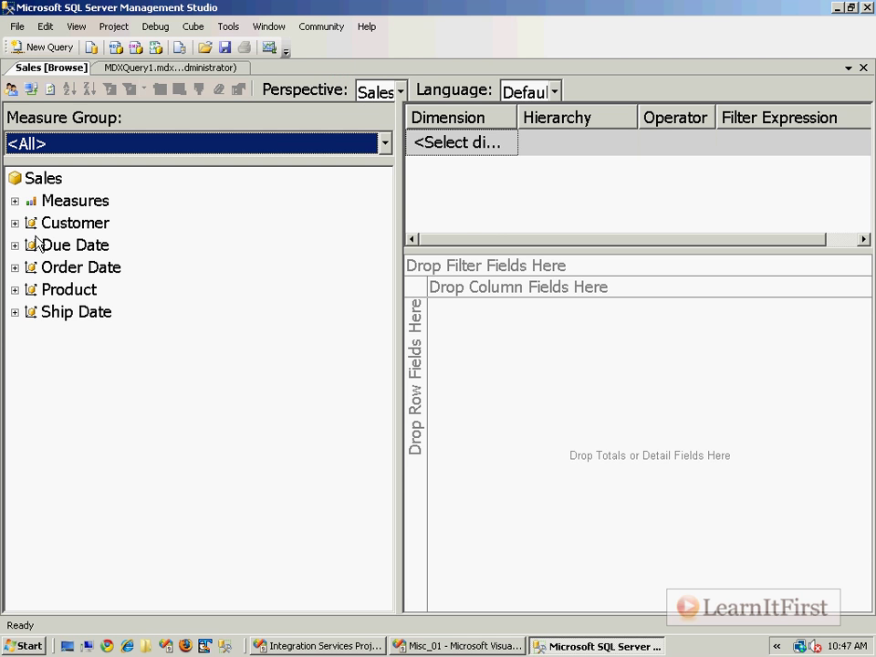
Add the Order Quantity and Extended Amount measures from Internet Sales to the browser's data area.
left_click(14, 201)
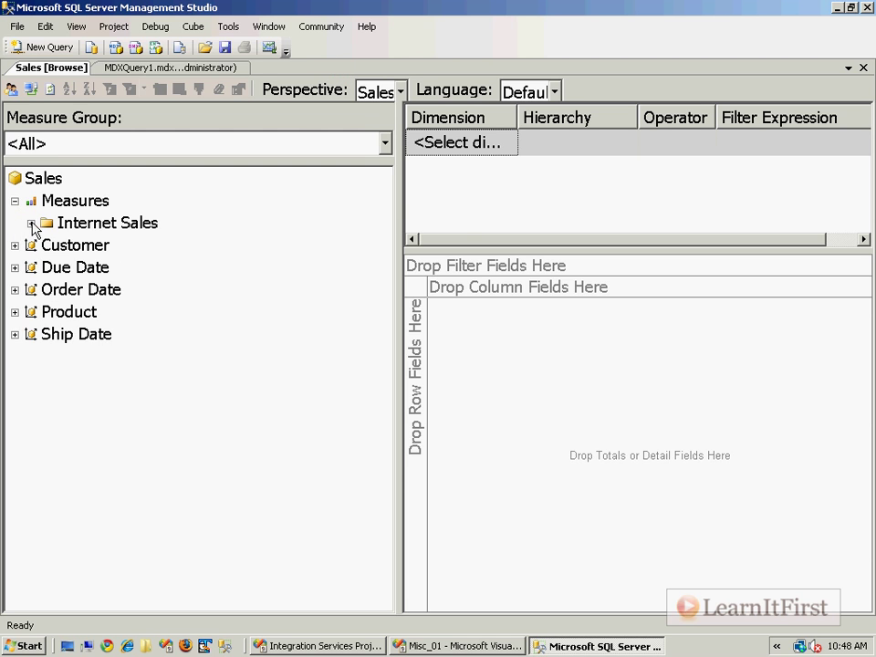
left_click(31, 223)
left_click_drag(121, 340, 467, 376)
left_click(97, 377)
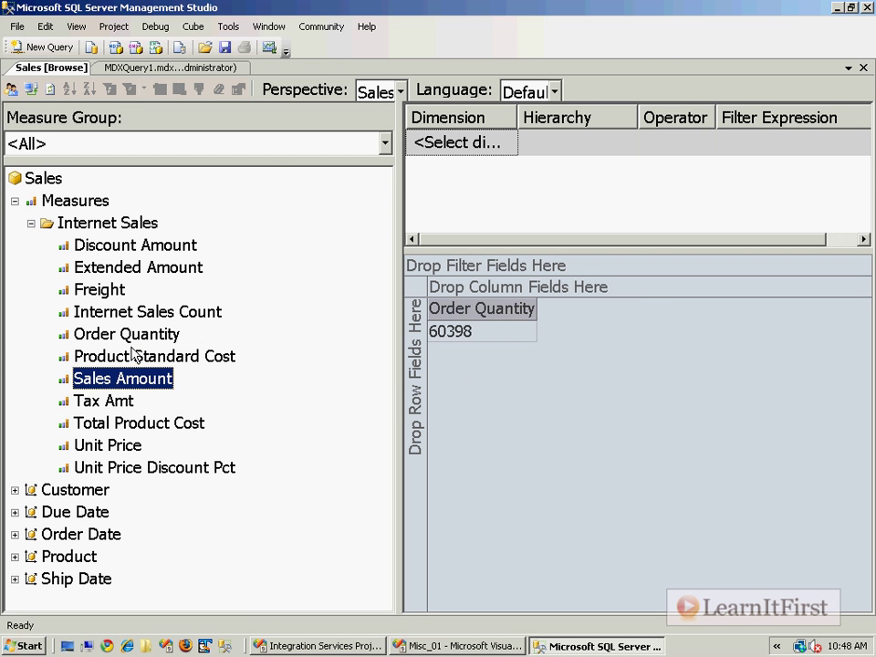
left_click_drag(142, 268, 584, 340)
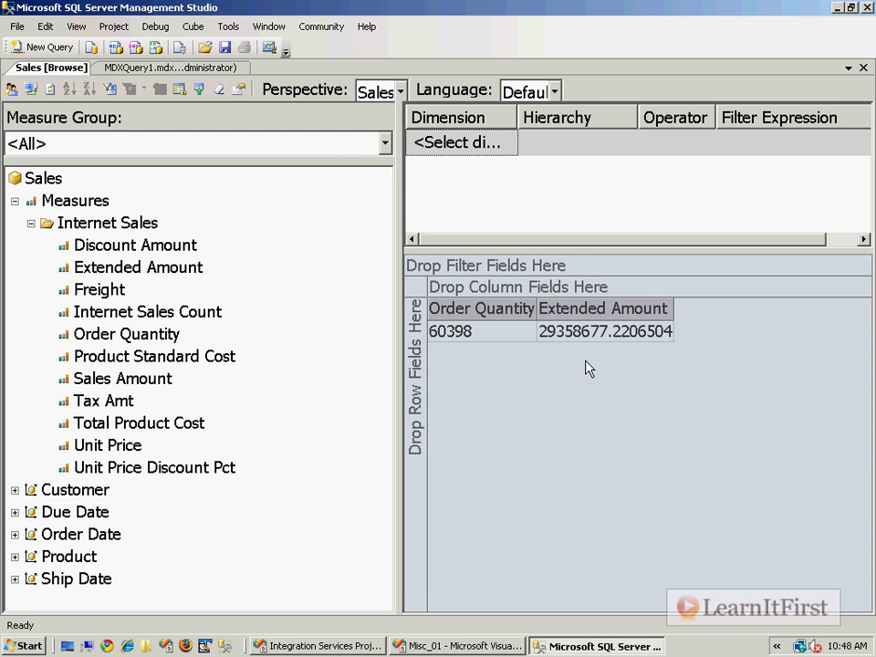
Add the Customer dimension's Total Children attribute as the row field and select the Order Quantity grand total.
left_click(15, 201)
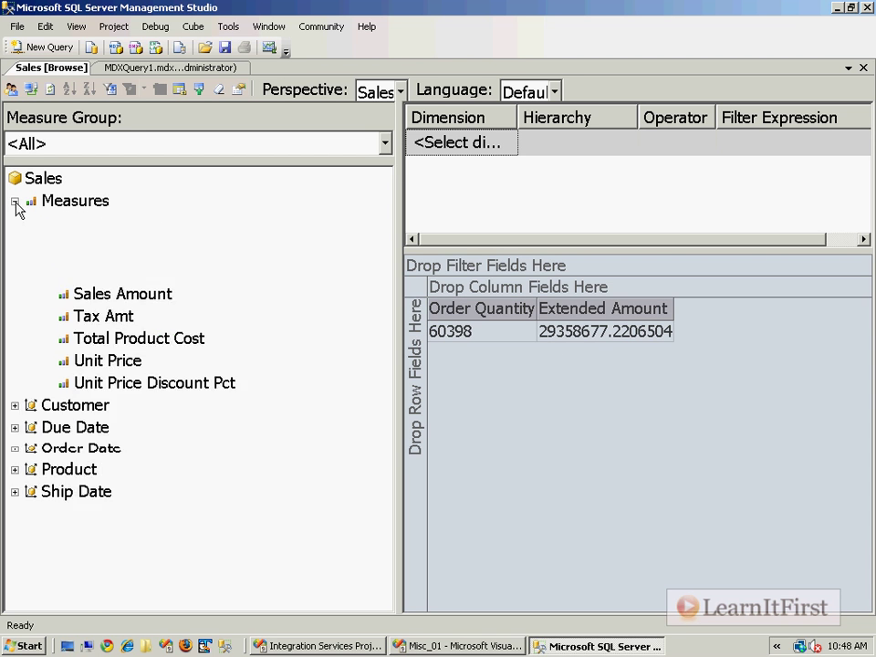
left_click(15, 223)
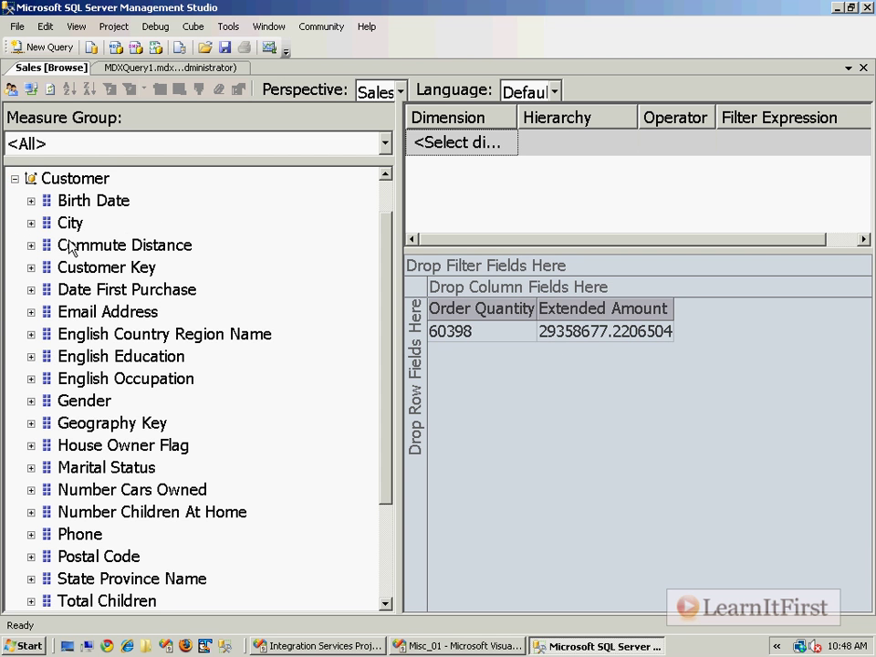
scroll(128, 471, "down", 2)
left_click_drag(128, 469, 424, 417)
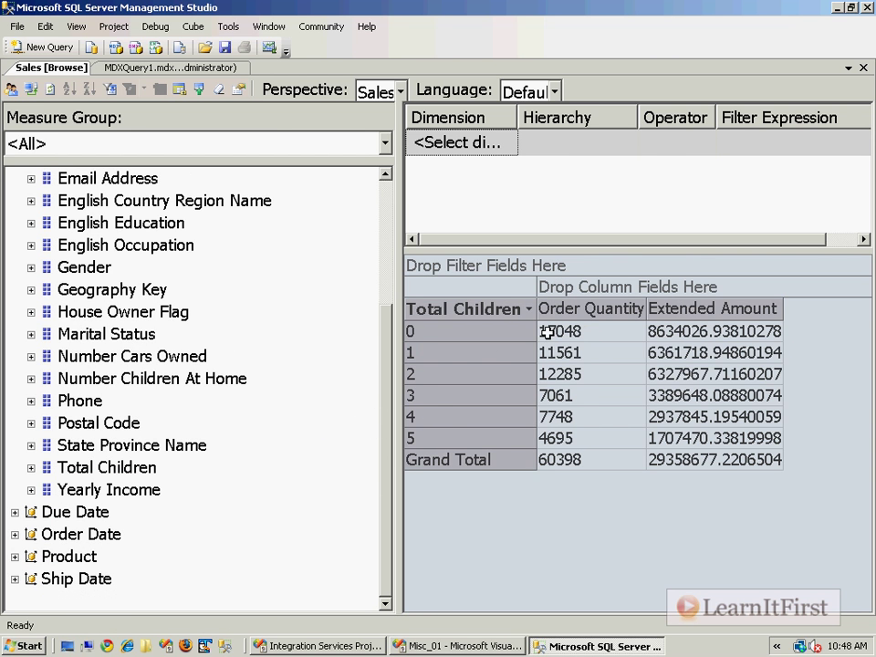
left_click(574, 463)
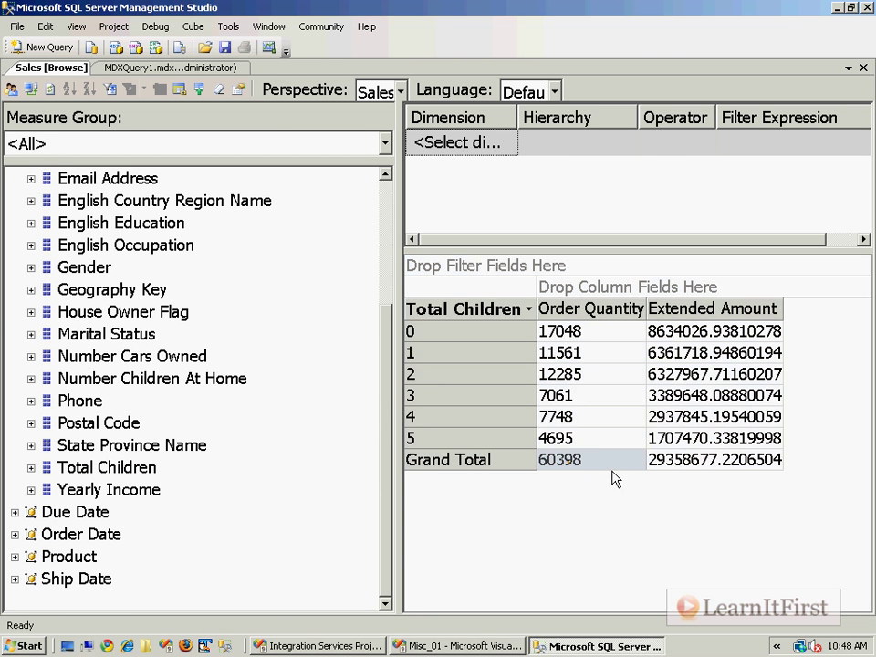
mouse_move(602, 460)
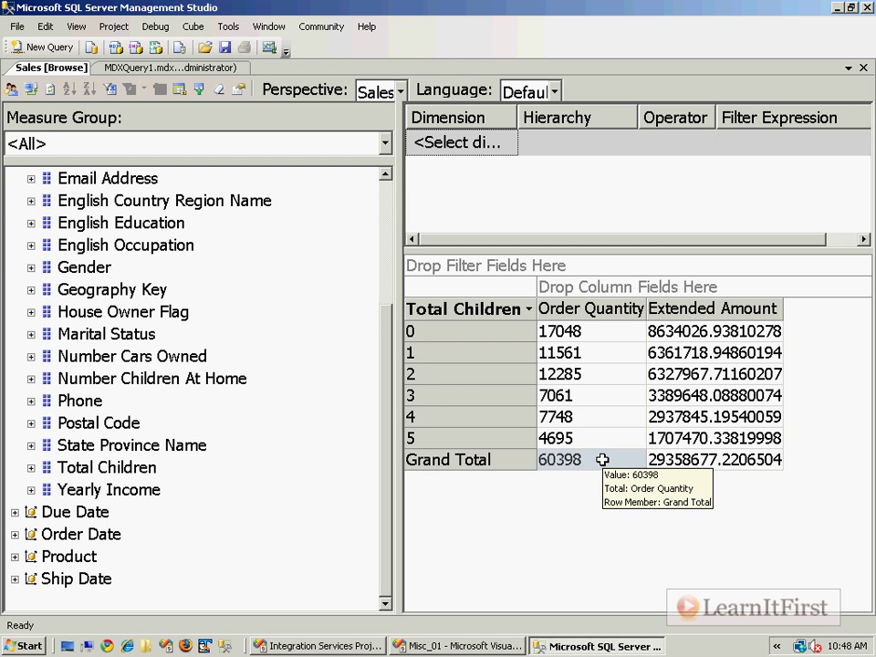
Add the Product dimension's Color attribute as the column field and widen the pivot grid by narrowing the metadata pane.
left_click(659, 464)
left_click_drag(580, 332, 611, 440)
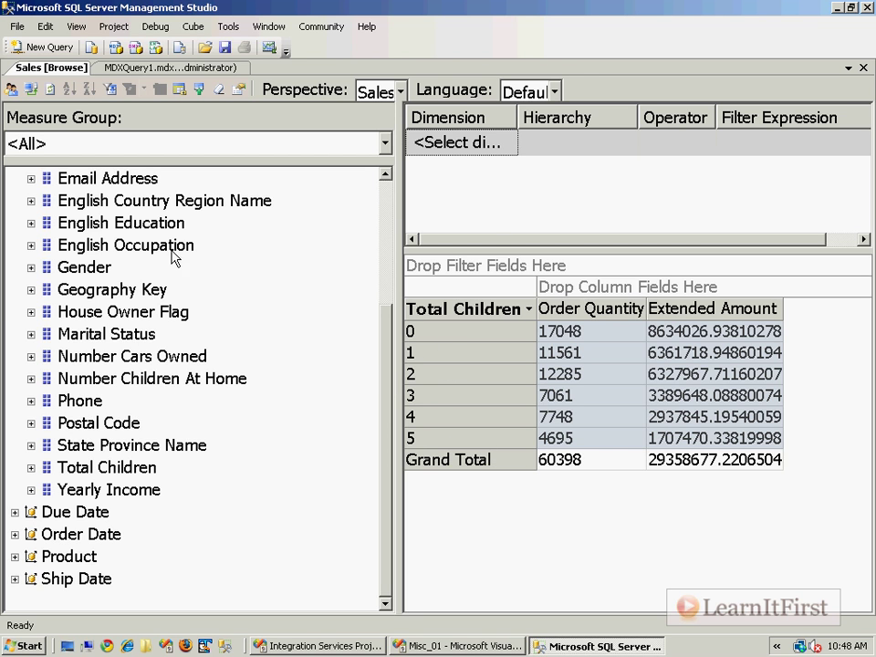
scroll(395, 209, "up", 3)
left_click(14, 224)
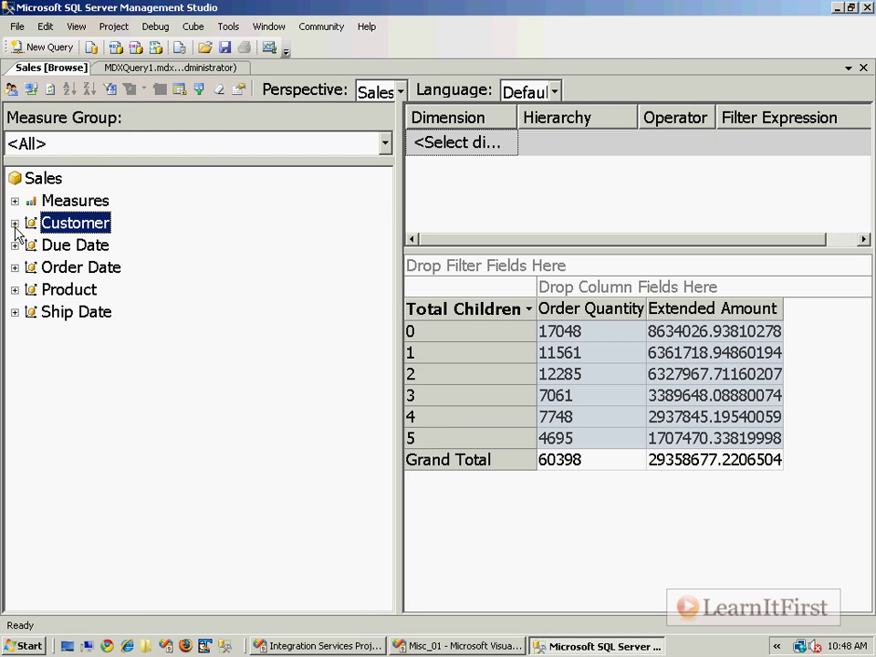
left_click(15, 290)
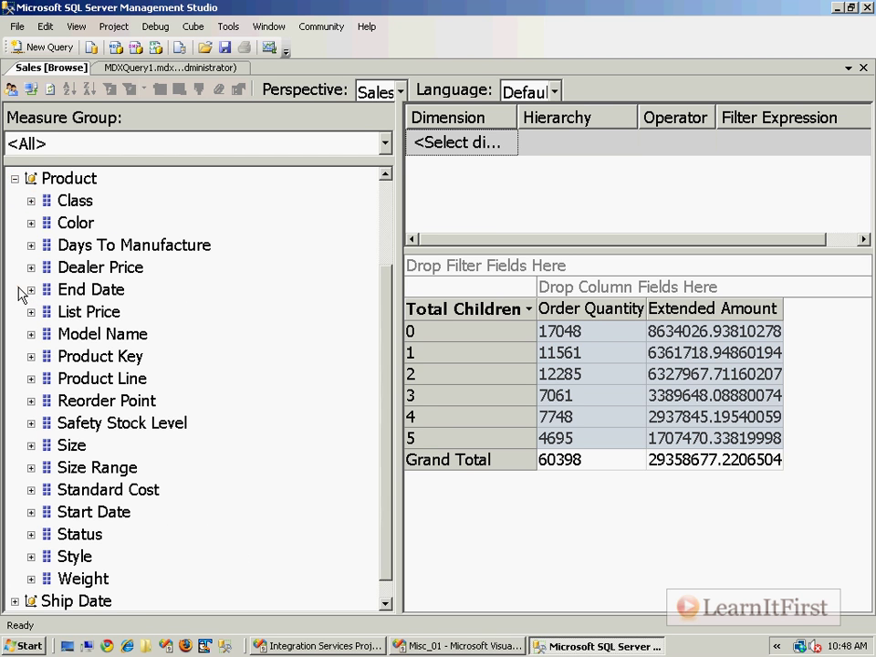
left_click_drag(77, 235, 487, 279)
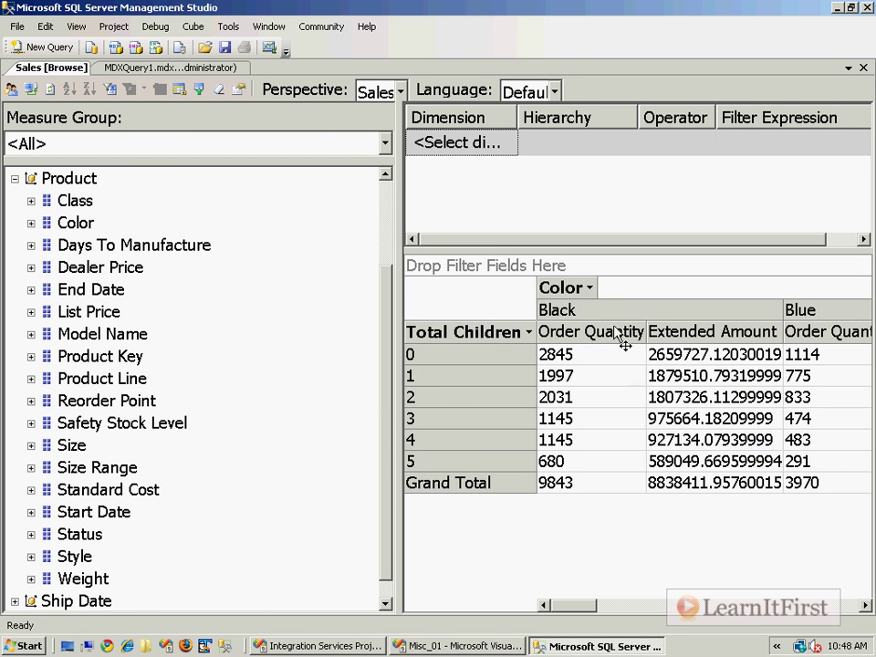
left_click_drag(398, 131, 155, 131)
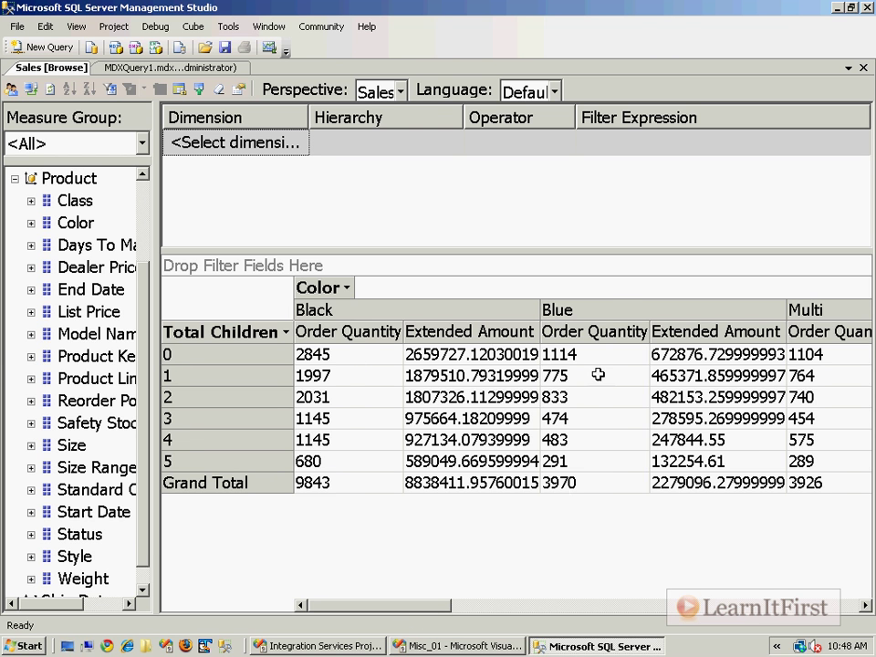
mouse_move(417, 606)
left_mouse_down()
mouse_move(858, 618)
mouse_move(413, 606)
left_mouse_up()
Start a filter on the Customer dimension's City hierarchy using the Equal operator.
left_click(273, 143)
left_click(299, 144)
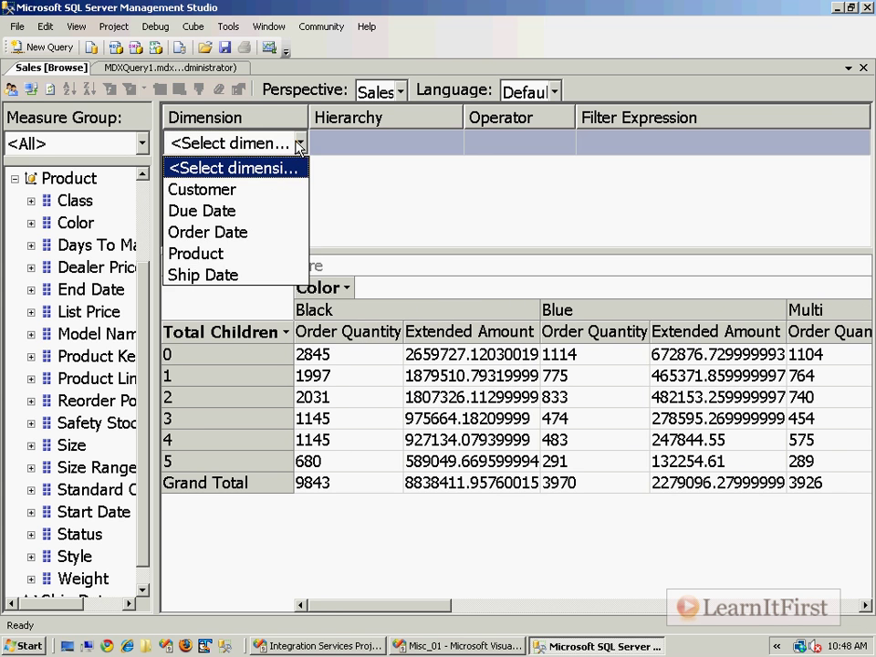
left_click(256, 190)
left_click(455, 143)
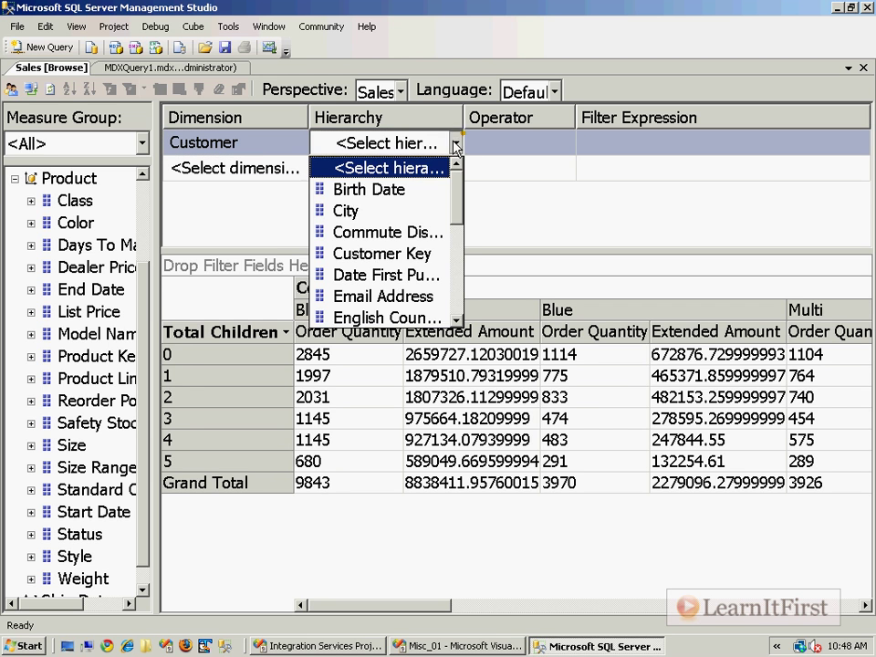
left_click(413, 215)
left_click(558, 144)
left_click(617, 144)
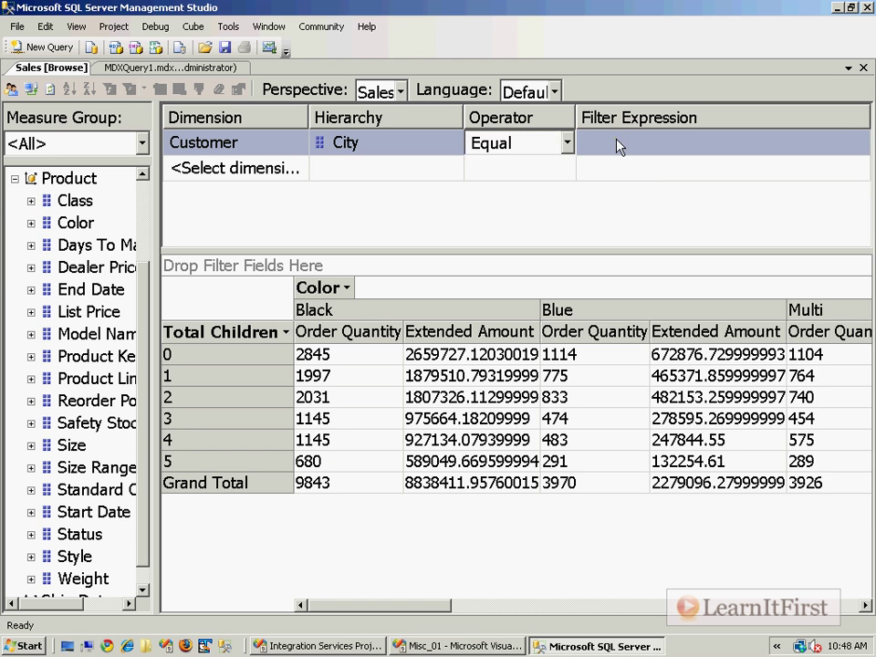
Restrict the Customer City filter expression to Dallas.
left_click(856, 144)
left_click(602, 184)
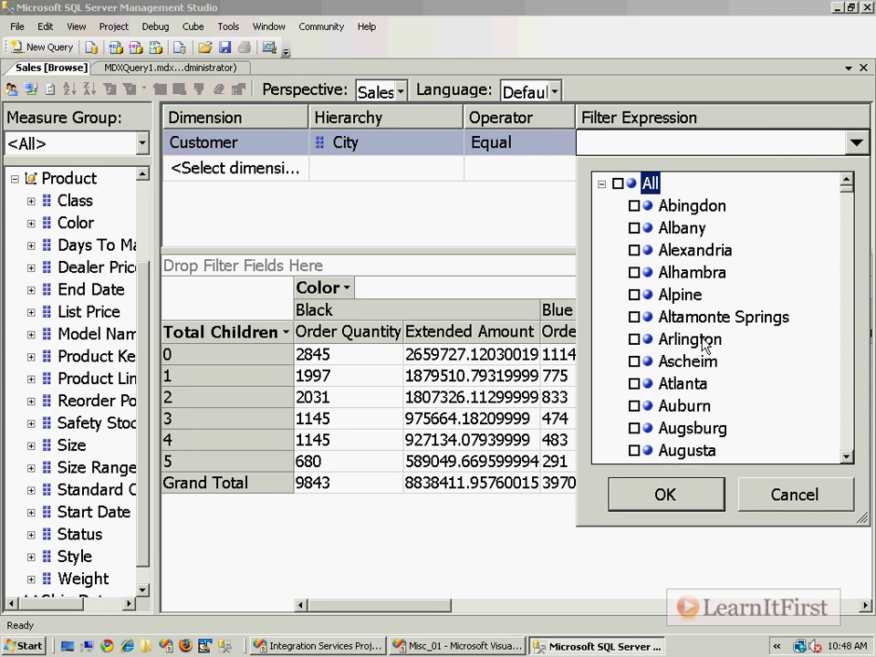
scroll(702, 342, "down", 11)
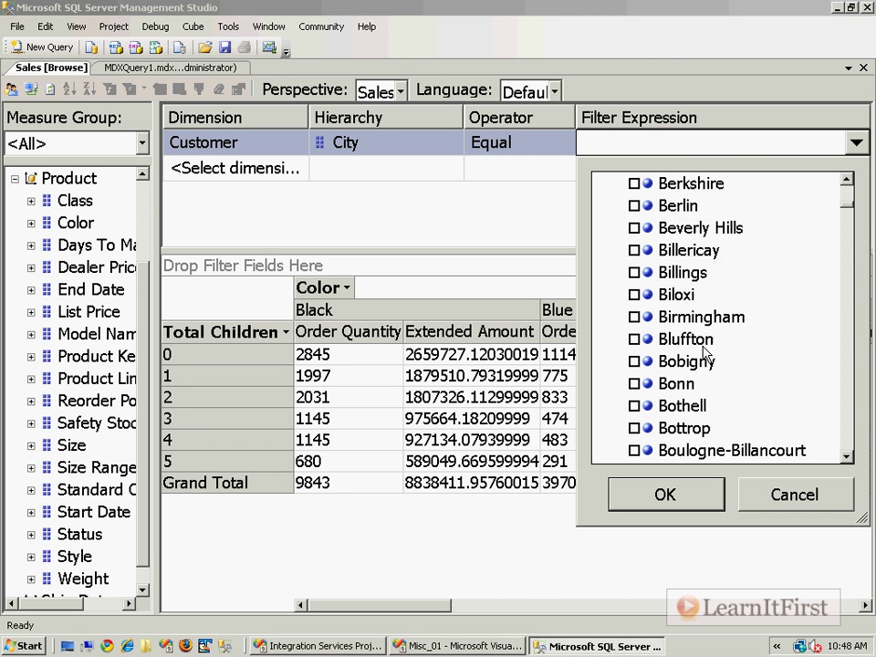
scroll(702, 351, "down", 18)
scroll(703, 357, "down", 5)
scroll(705, 239, "up", 1)
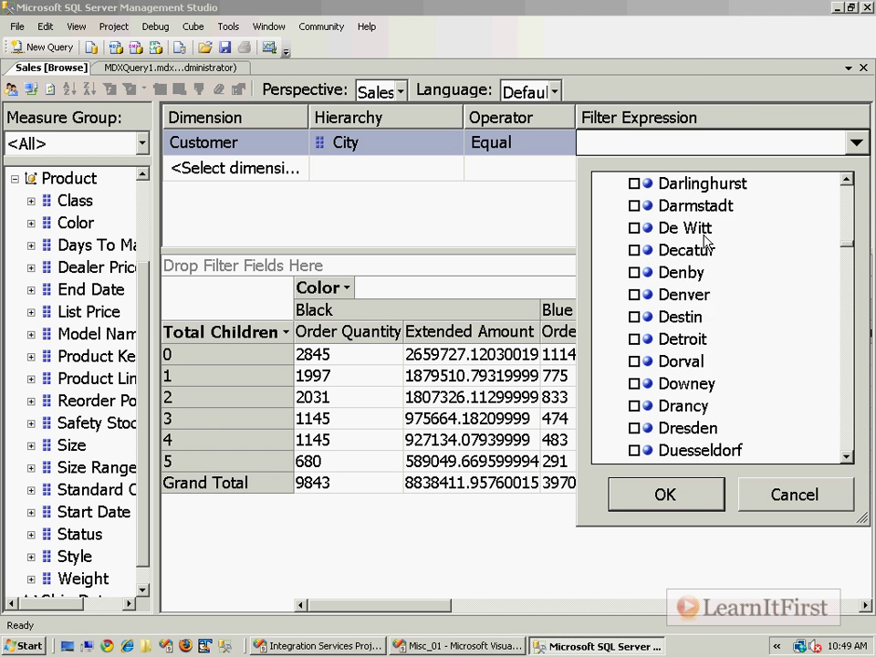
scroll(705, 239, "up", 1)
left_click(633, 205)
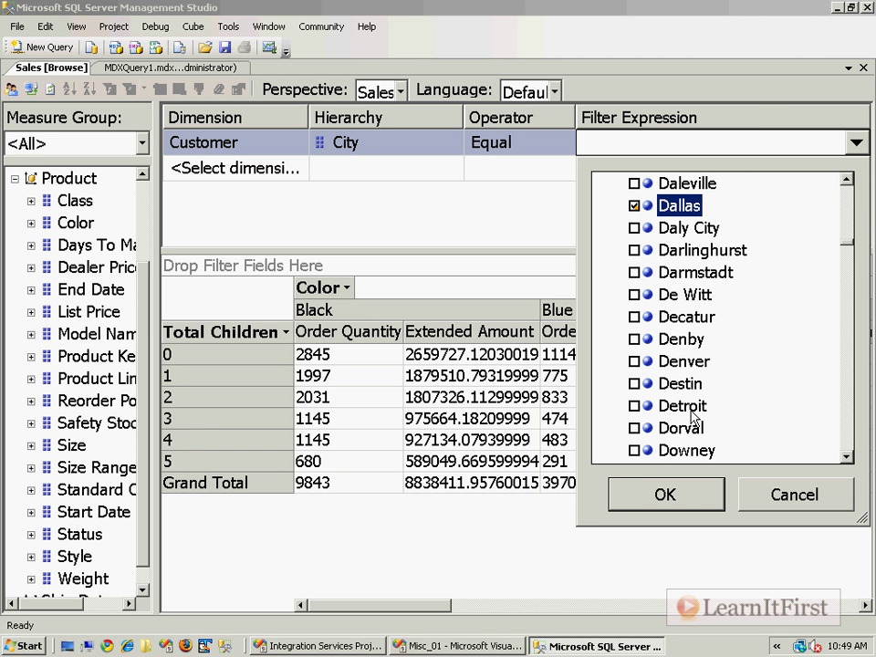
left_click(665, 495)
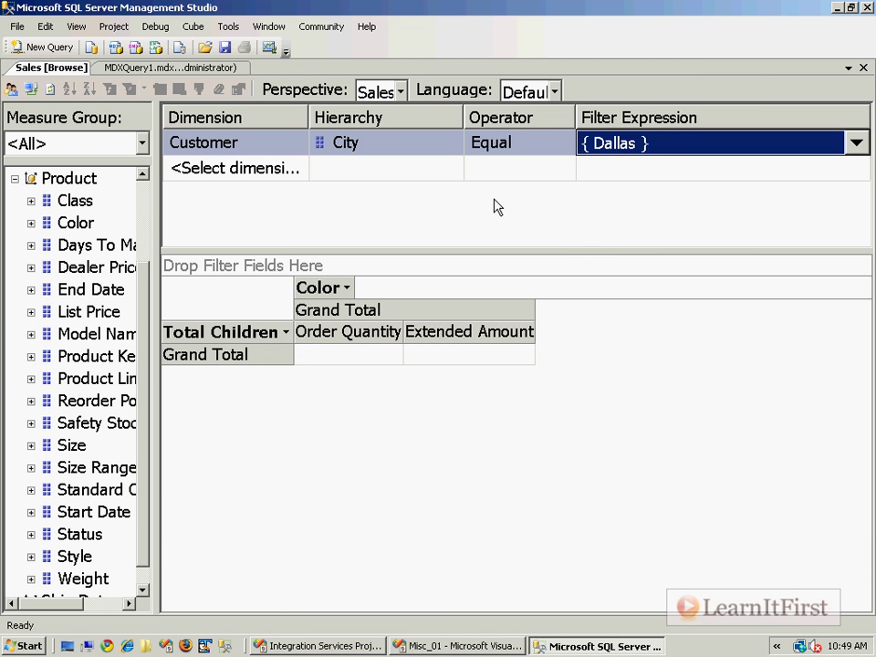
Add New York to the Customer City filter expression alongside Dallas.
left_click(493, 202)
left_click(663, 155)
left_click(856, 143)
left_click_drag(847, 238, 856, 347)
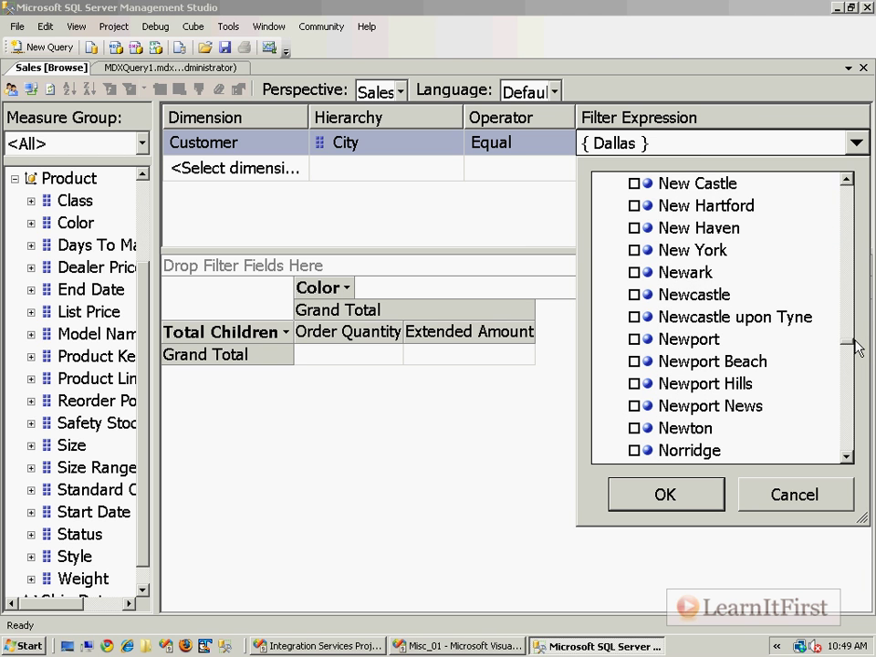
left_click(635, 251)
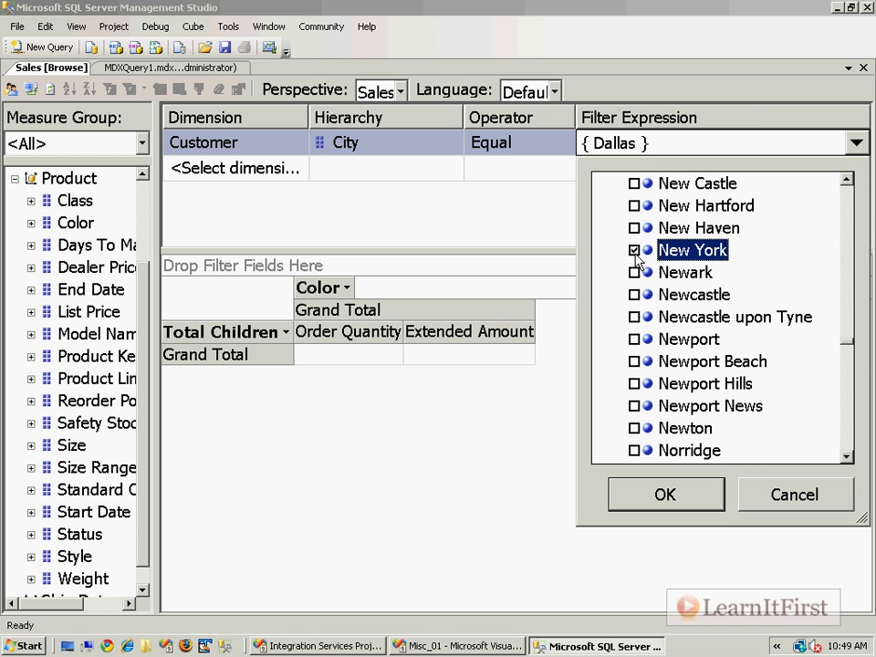
left_click(665, 495)
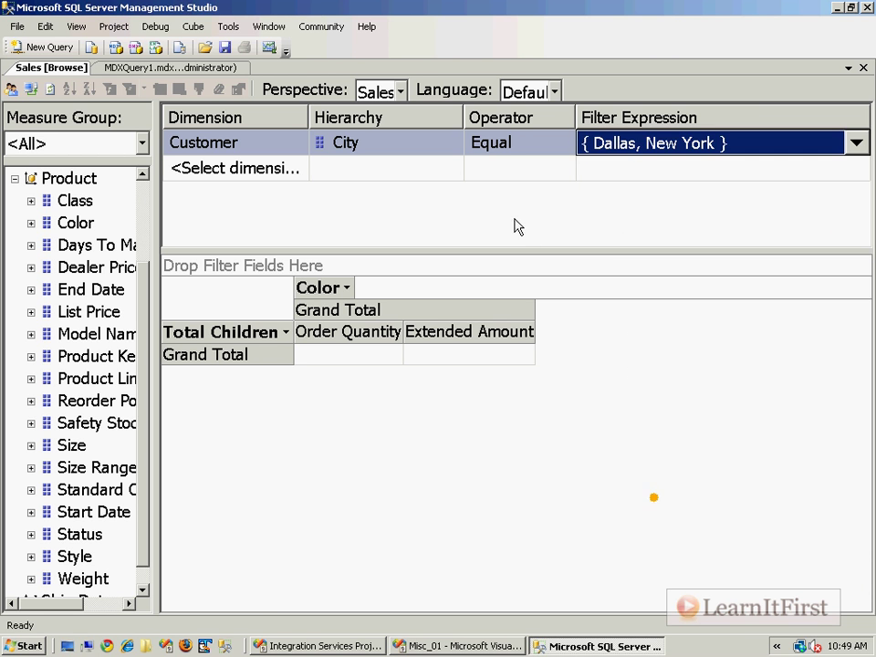
left_click(663, 151)
left_click(467, 149)
left_click(451, 151)
left_click(455, 143)
left_click_drag(455, 175, 454, 251)
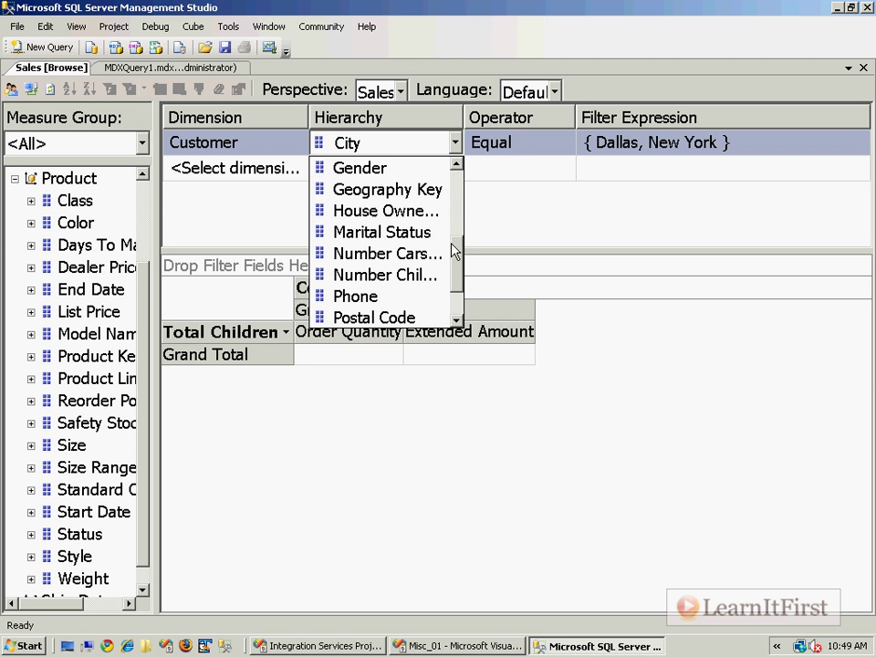
Change the existing filter row to the Product dimension's Class hierarchy.
left_click(256, 147)
left_click(259, 144)
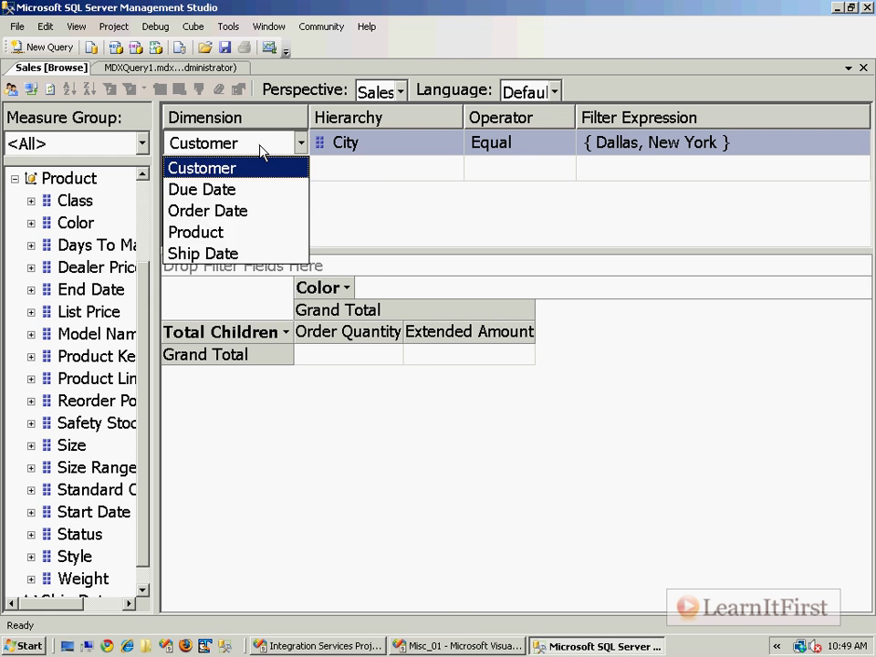
left_click(242, 233)
left_click(364, 149)
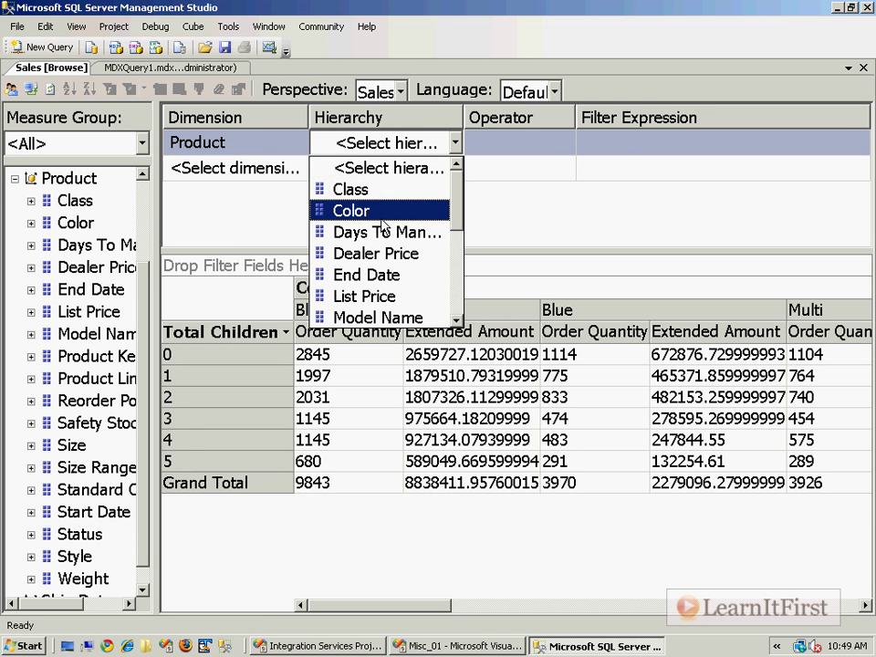
left_click(374, 190)
Set the Product Class filter expression to class L.
left_click(674, 144)
left_click(675, 145)
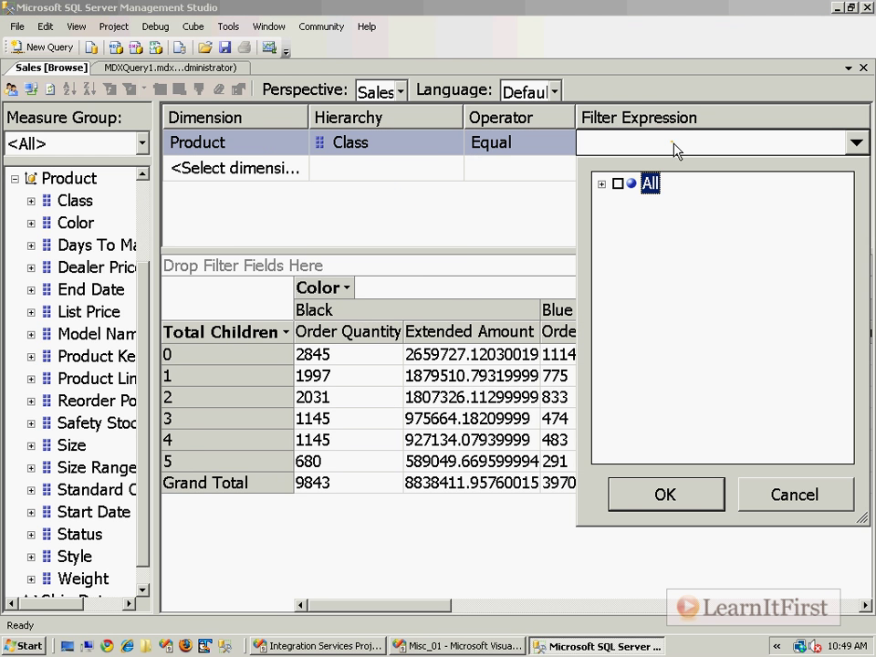
left_click(602, 184)
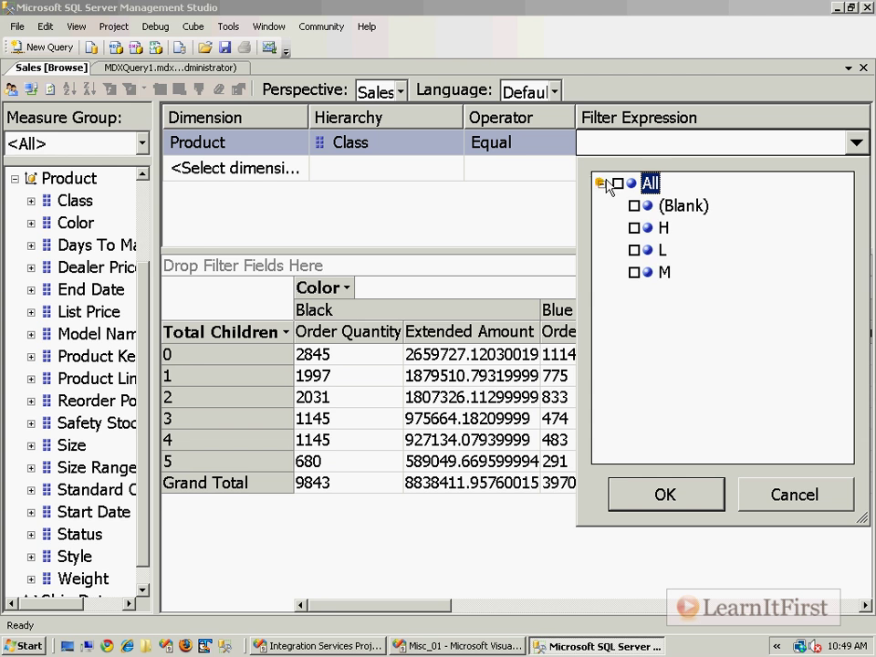
left_click(634, 249)
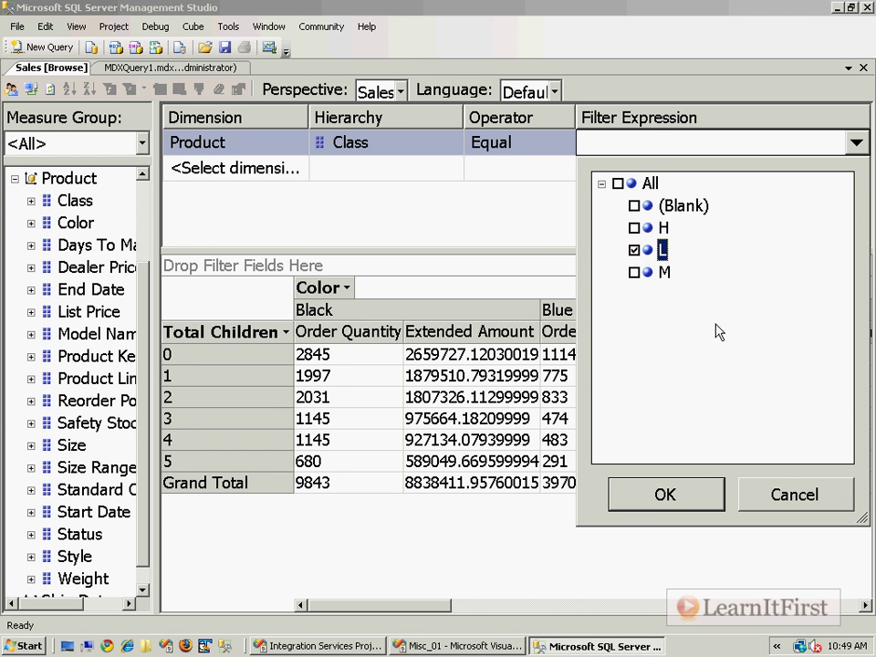
left_click(662, 493)
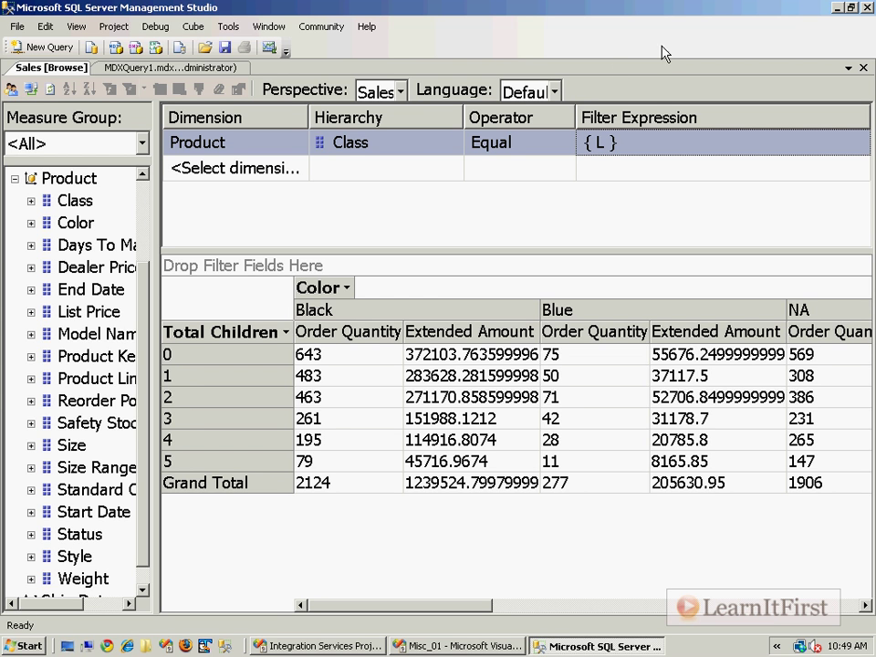
Close SQL Server Management Studio without saving the open items.
left_click(862, 7)
left_click(490, 415)
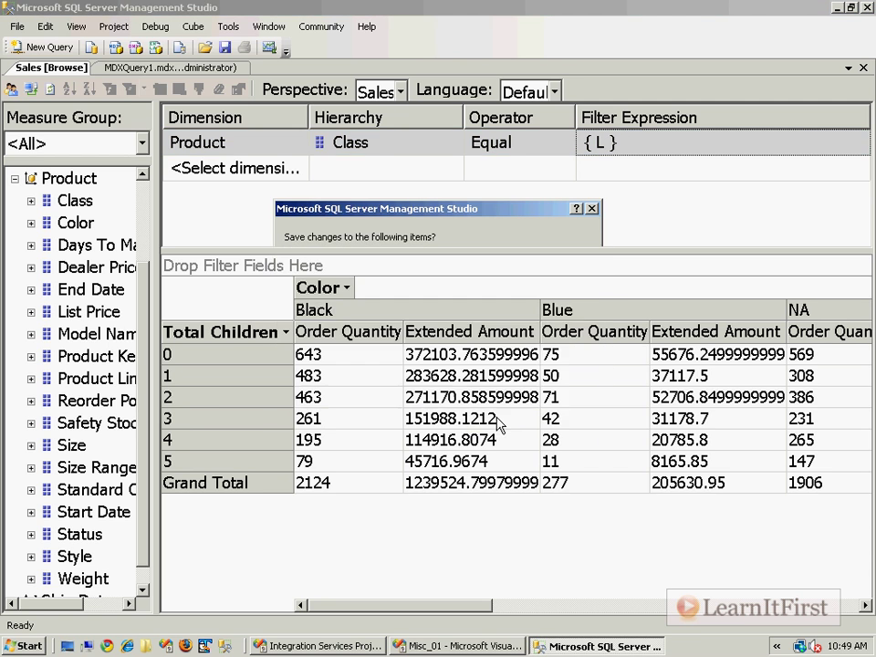